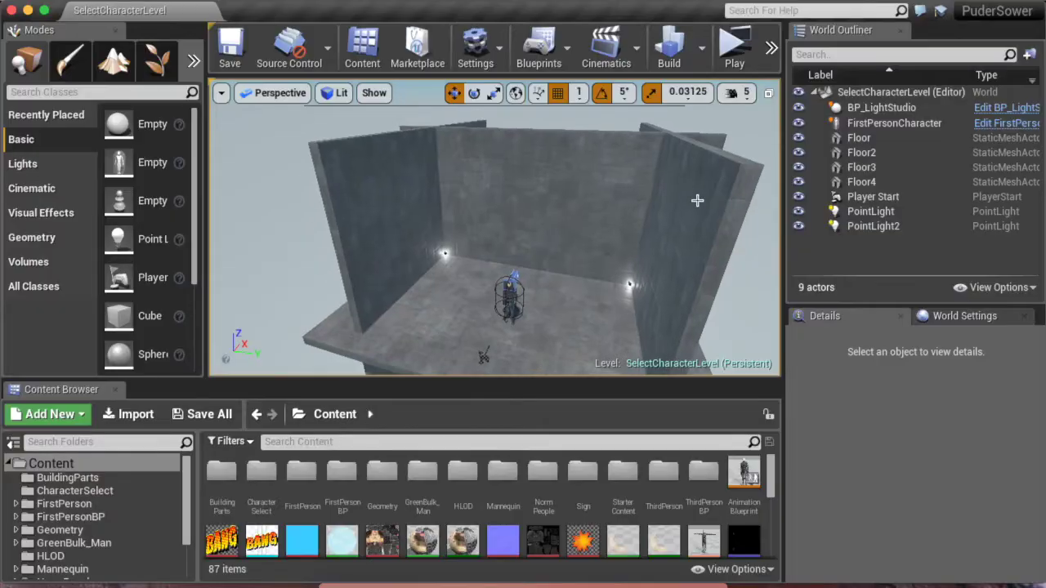
Step: Play-test the character selection level by choosing the REDGMan character, and end the preview in the loaded game level
drag(697, 200, 697, 200)
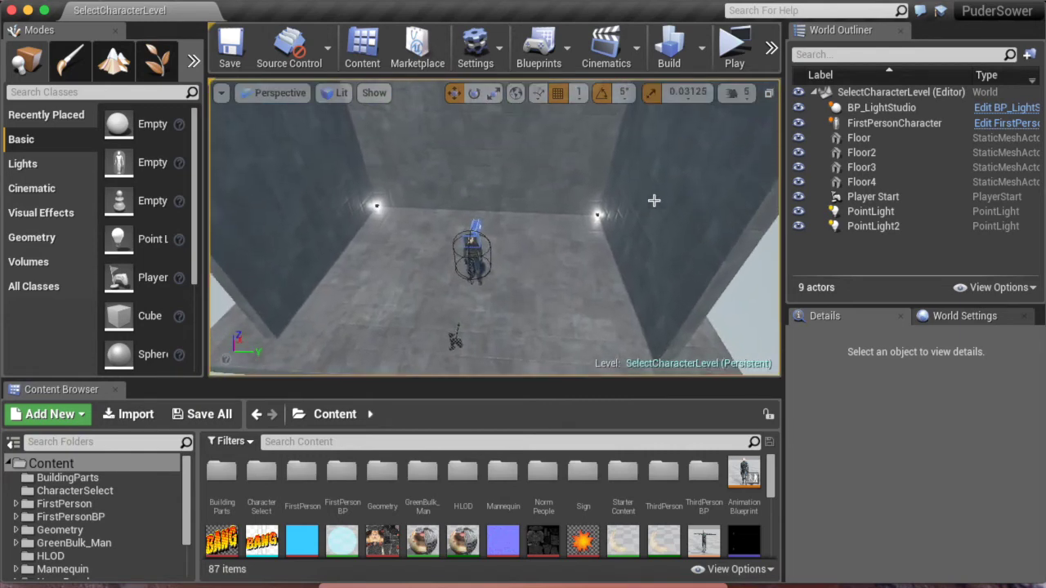
click(727, 45)
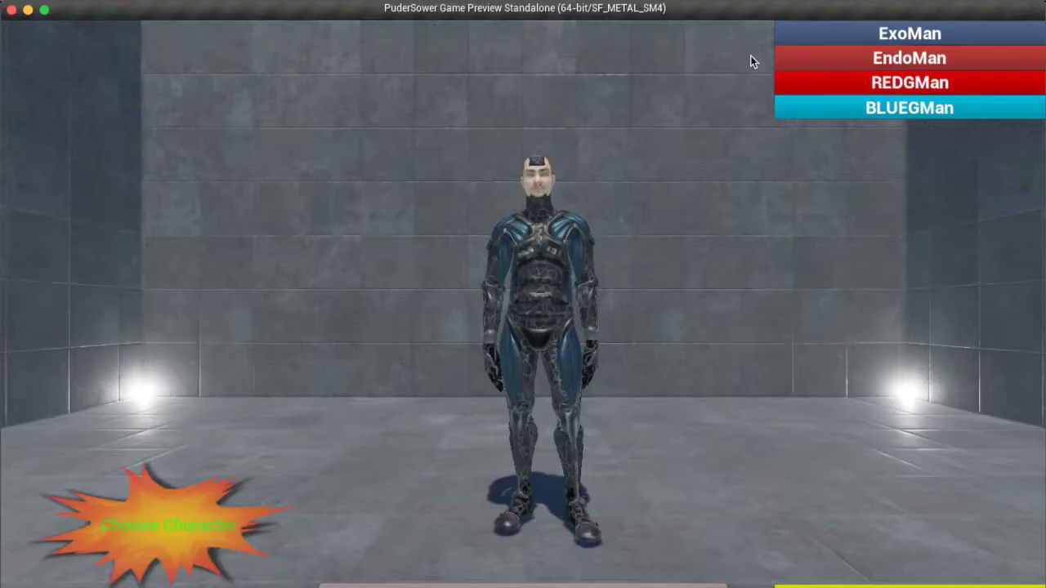
click(851, 82)
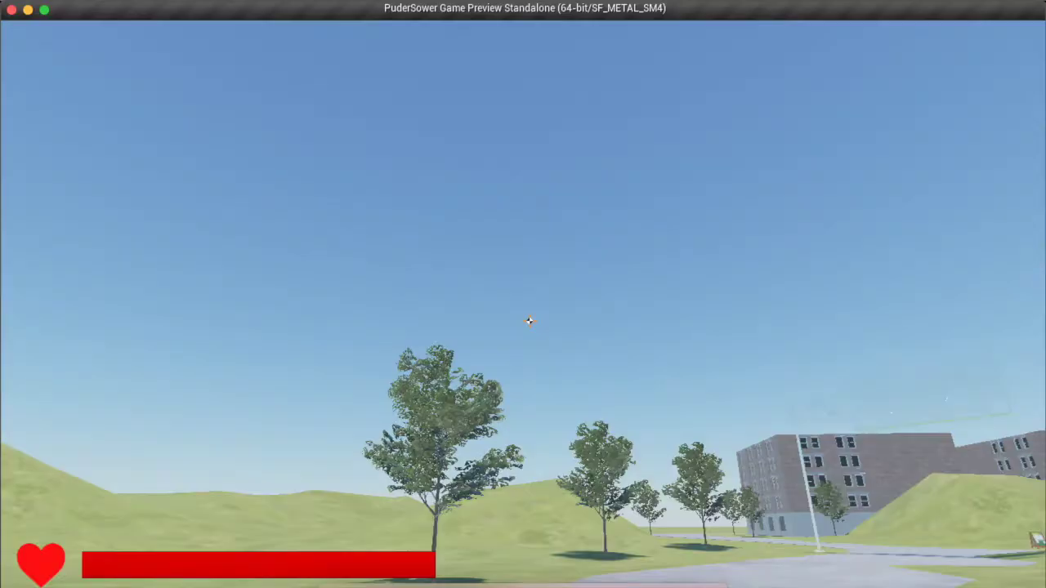
key(Escape)
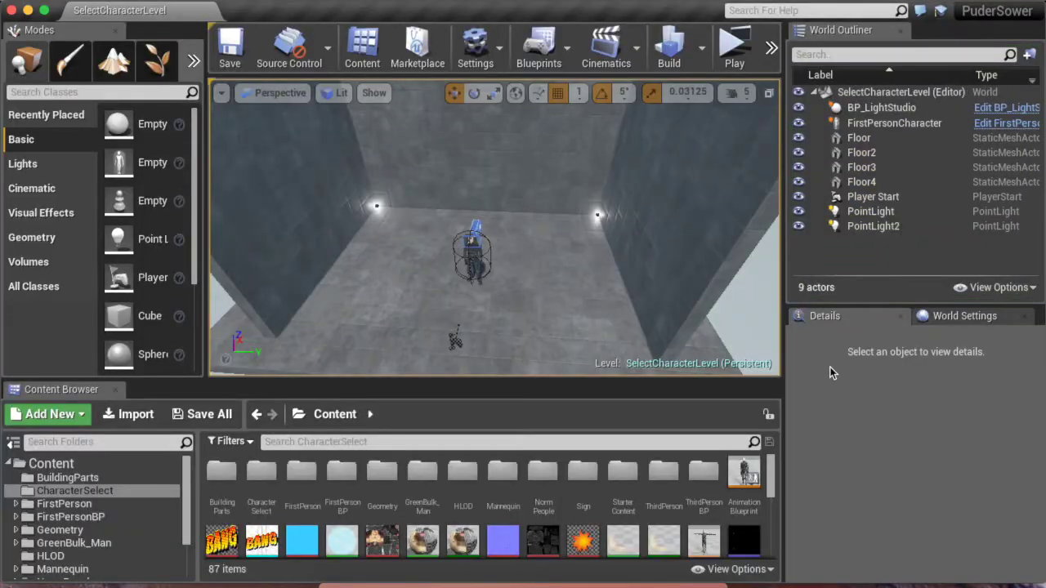
Step: Create a new Widget Blueprint in the Content folder and name it LoadingScreen
scroll(523, 459, down, 5)
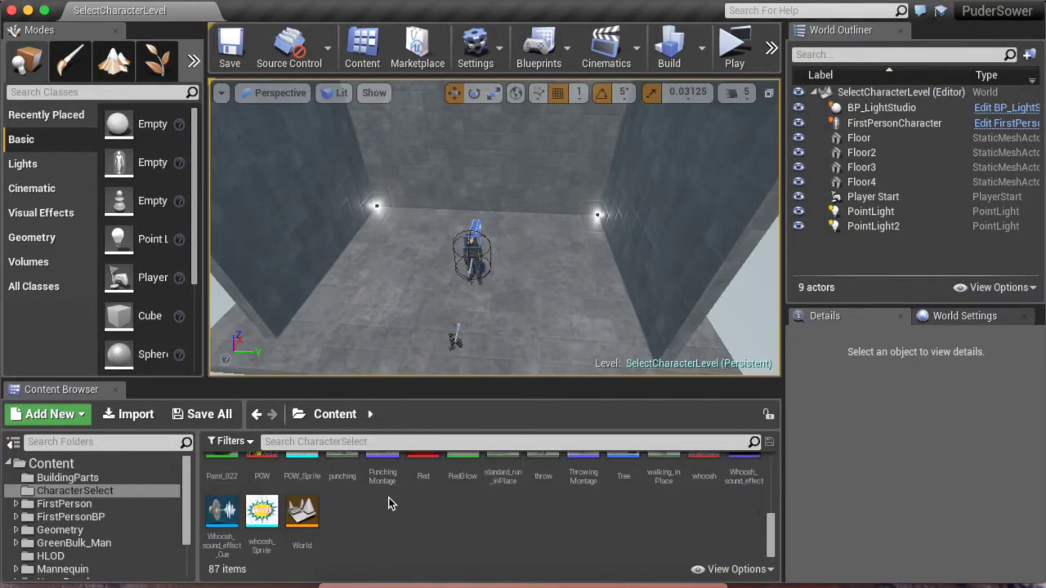
scroll(336, 478, up, 5)
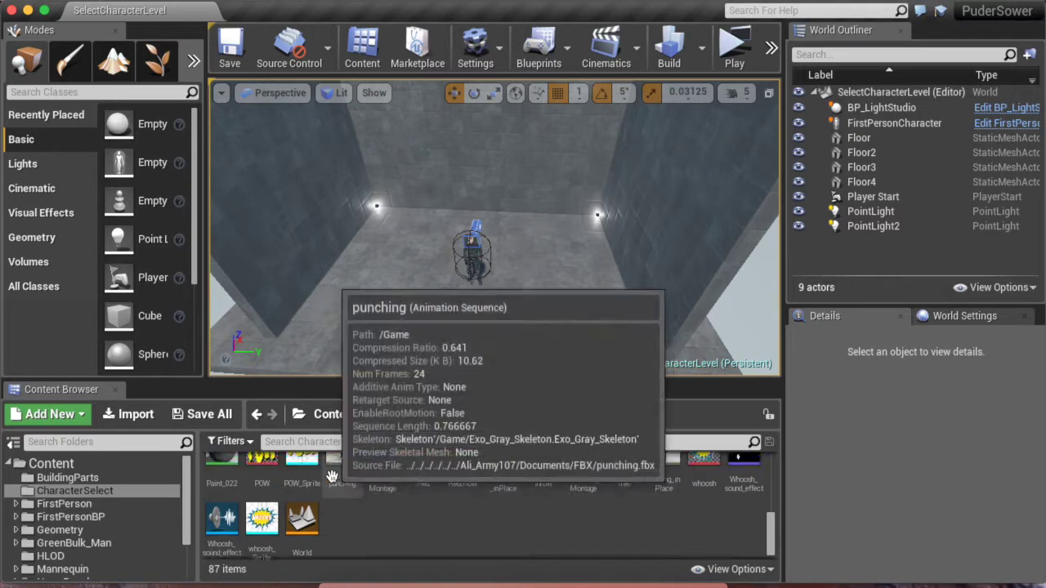
scroll(420, 491, down, 5)
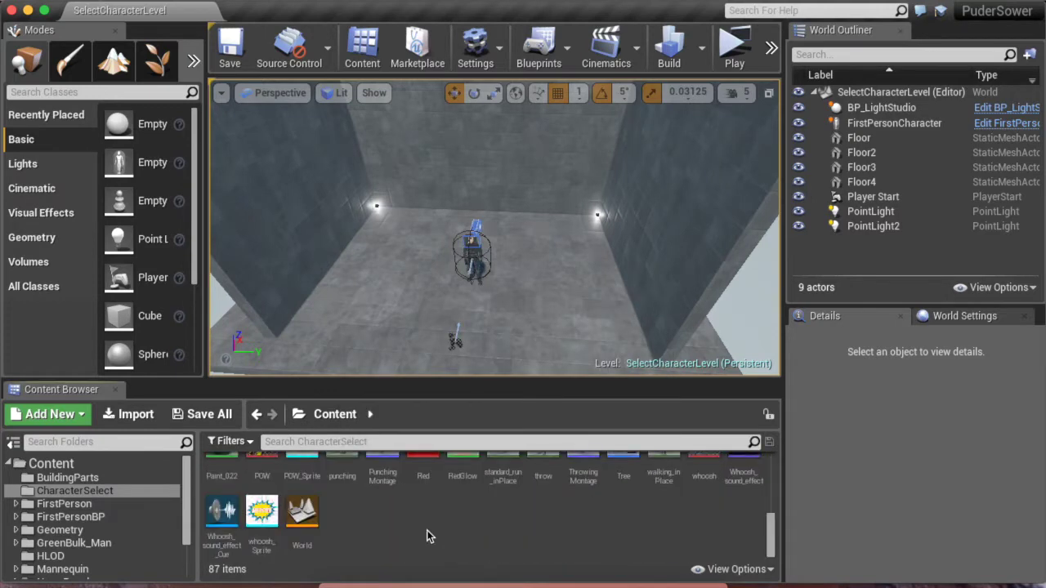
right_click(454, 535)
scroll(523, 392, down, 3)
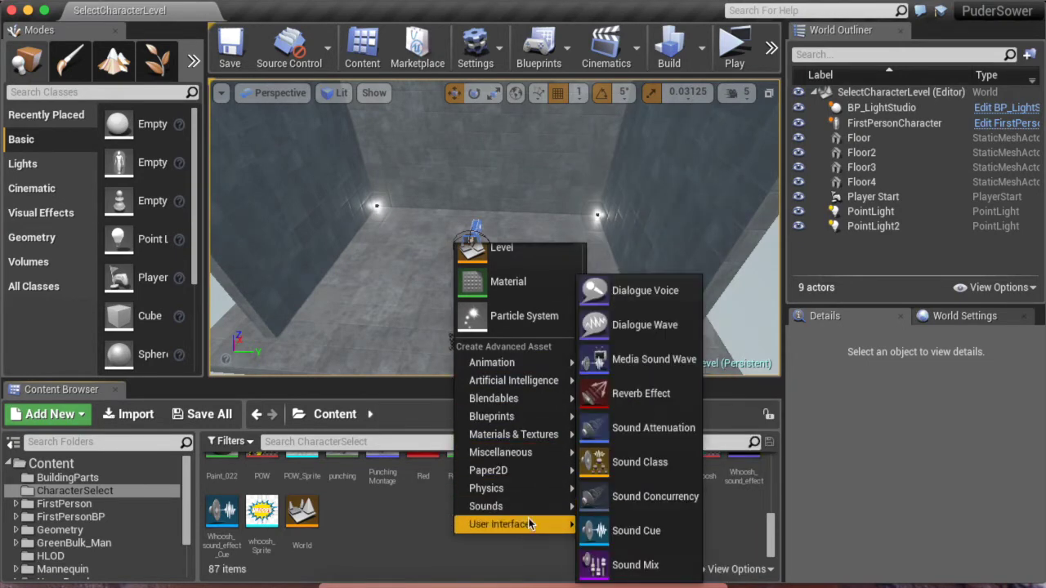
mouse_move(530, 524)
click(631, 564)
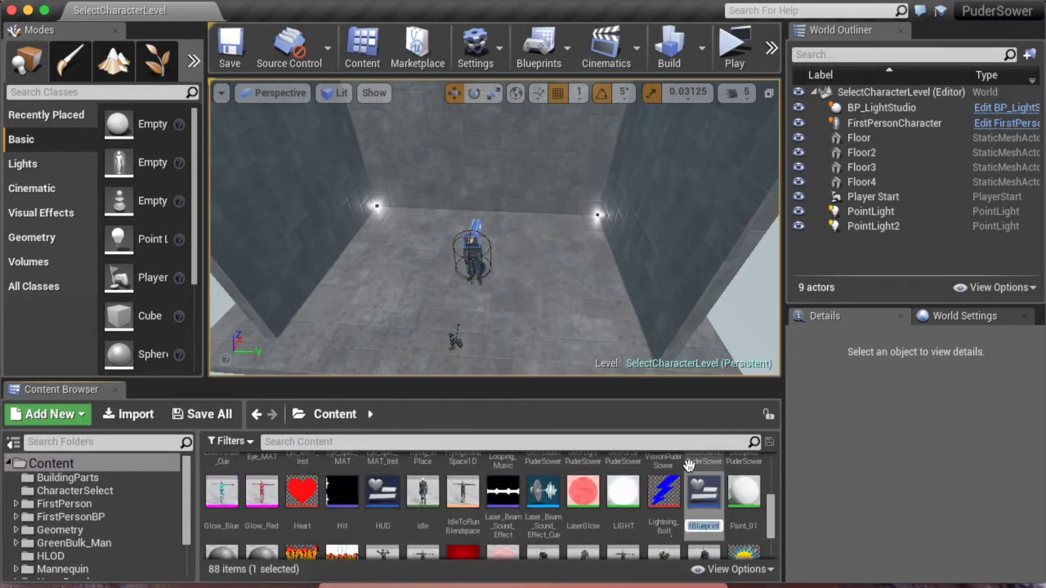
key(BackSpace)
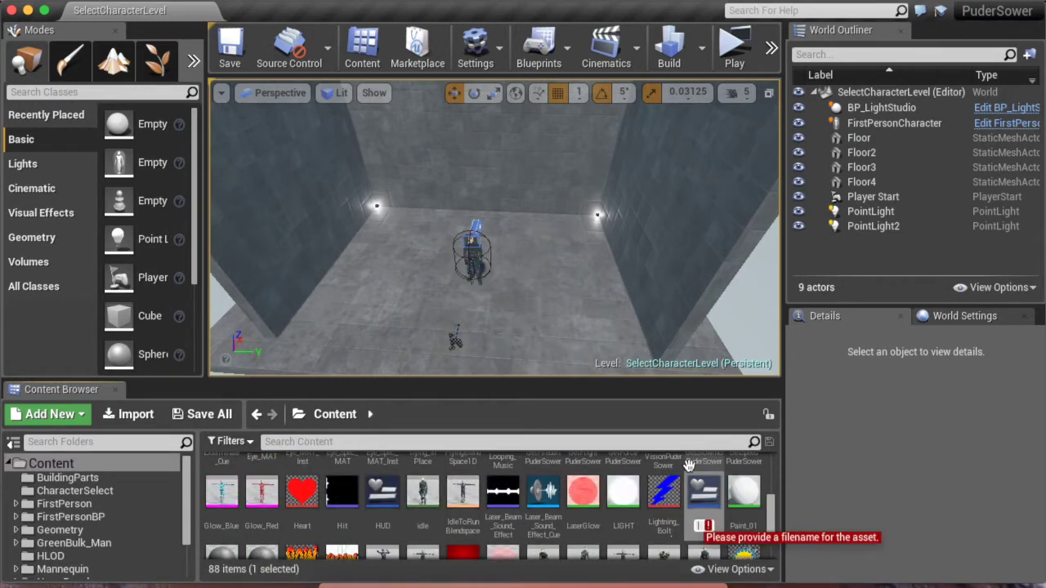
text(L)
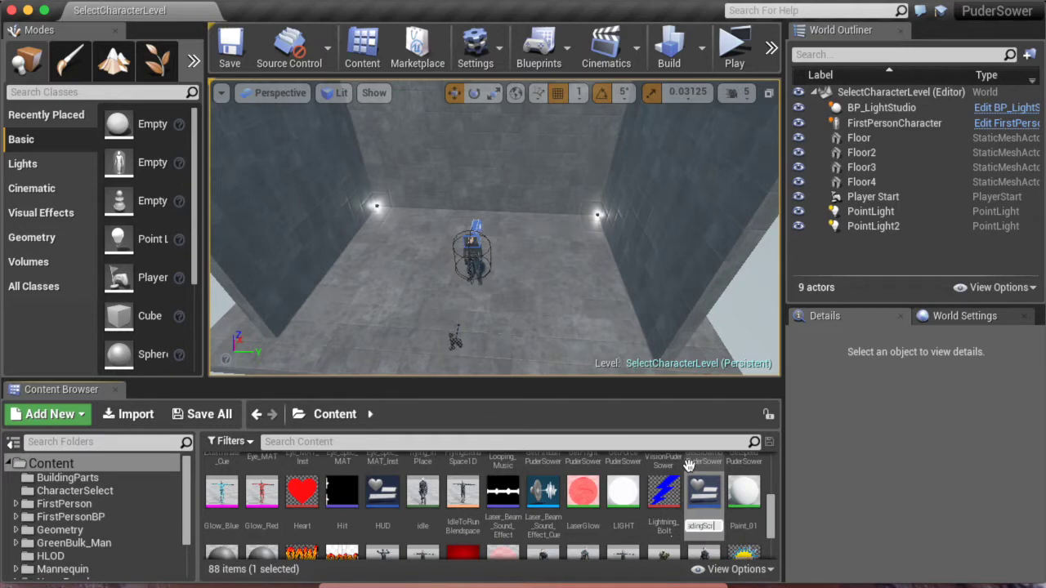
key(Return)
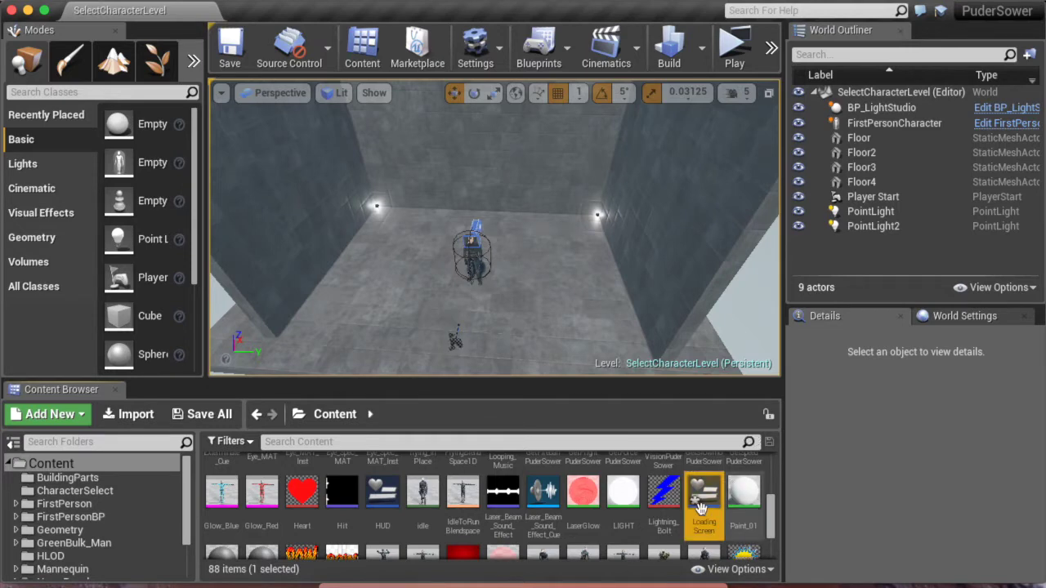
Step: Open the LoadingScreen widget for editing and dock its editor window beside the SelectCharacterLevel tab
double_click(700, 509)
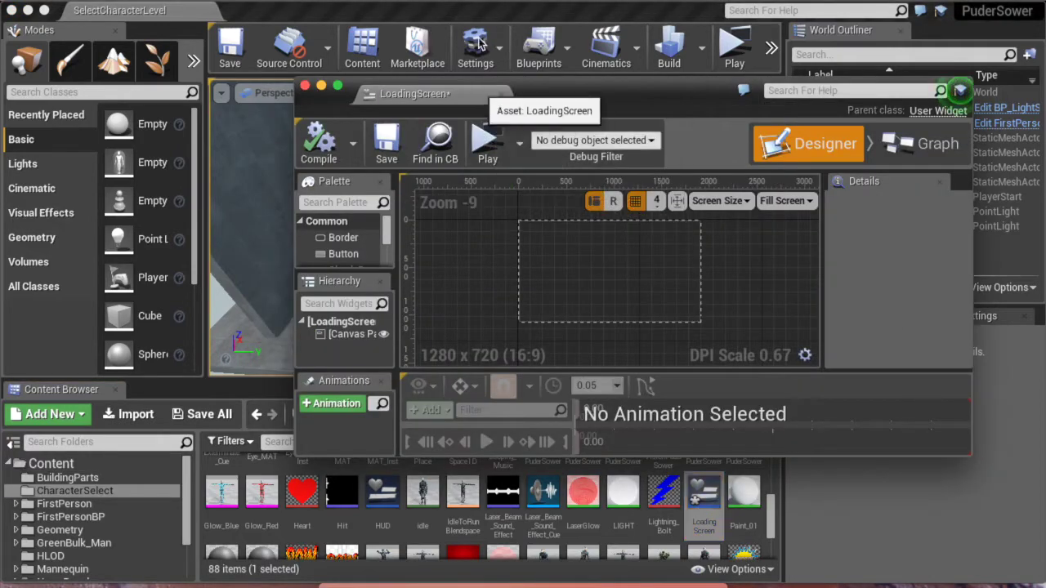
drag(480, 88, 486, 16)
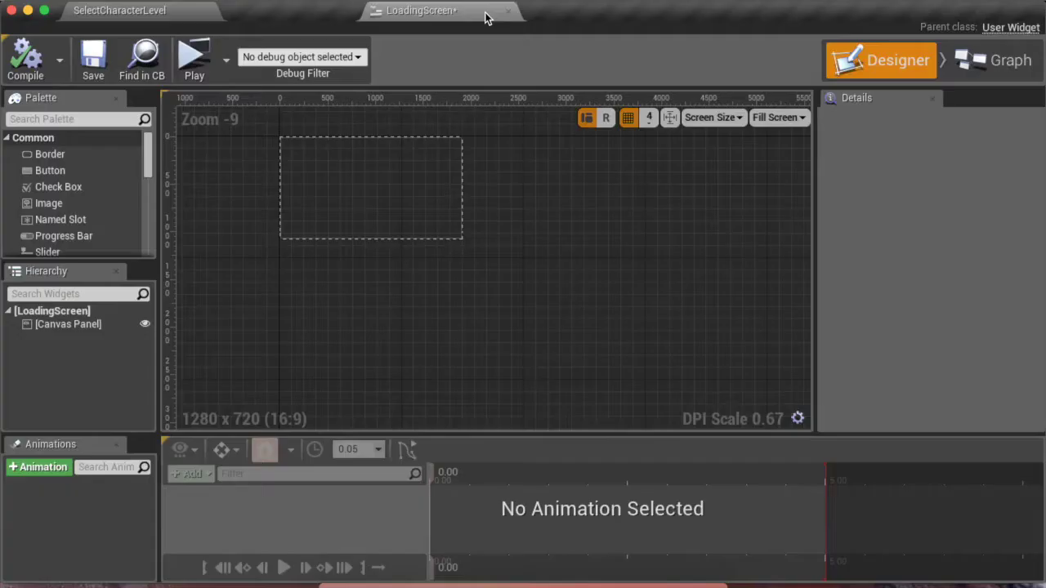
scroll(345, 177, up, 2)
scroll(346, 177, up, 7)
scroll(347, 181, down, 7)
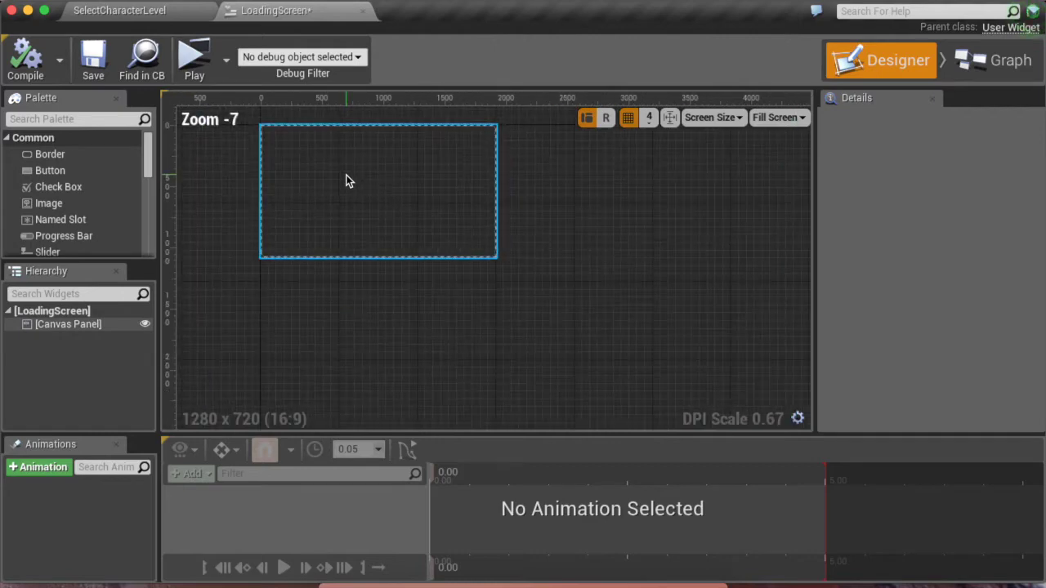
scroll(346, 178, up, 3)
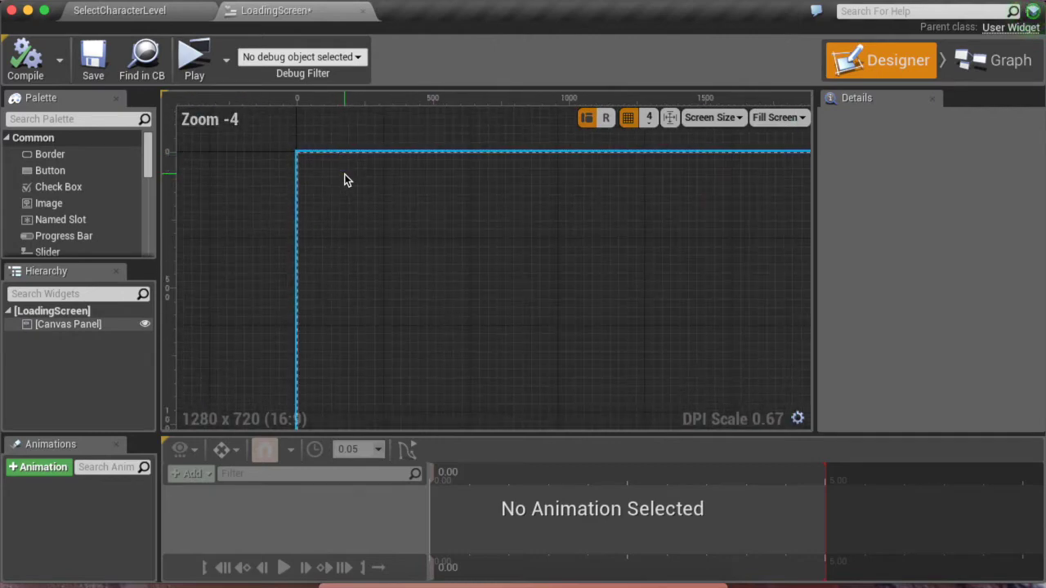
scroll(344, 179, down, 3)
scroll(344, 179, up, 3)
scroll(344, 179, down, 2)
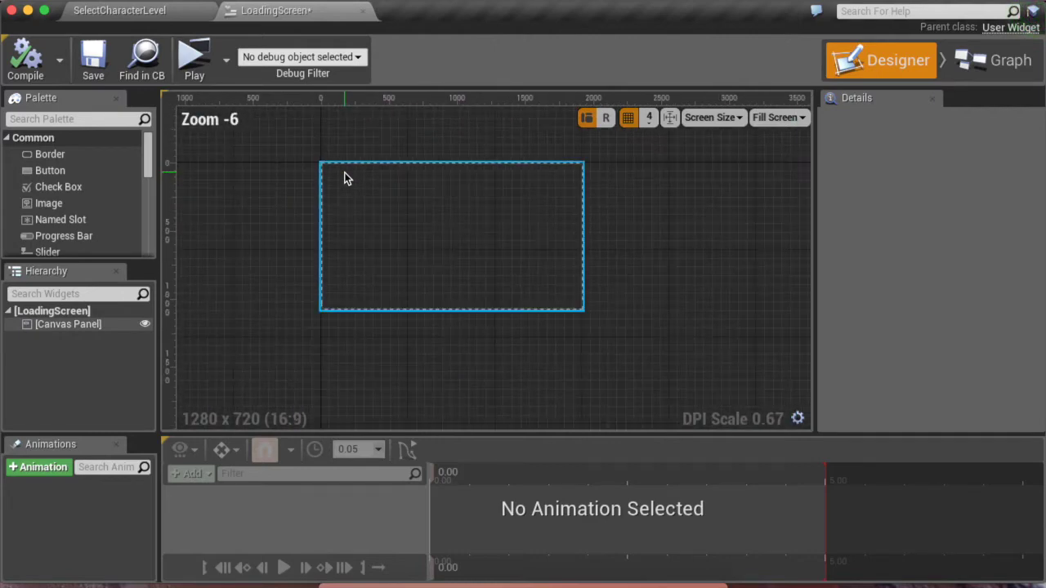
scroll(344, 178, up, 3)
scroll(344, 178, down, 2)
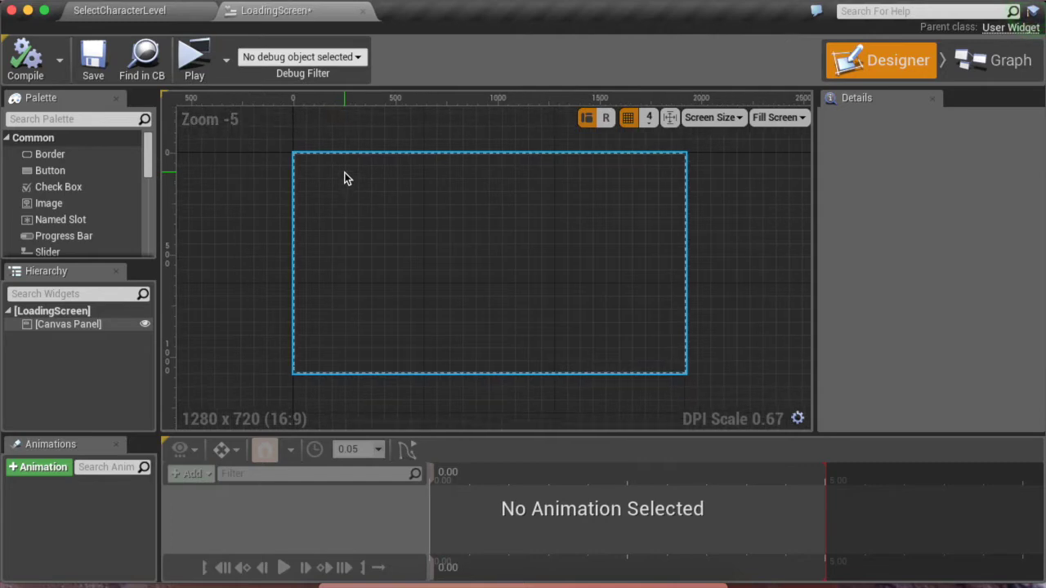
scroll(344, 178, up, 1)
scroll(344, 179, right, 1)
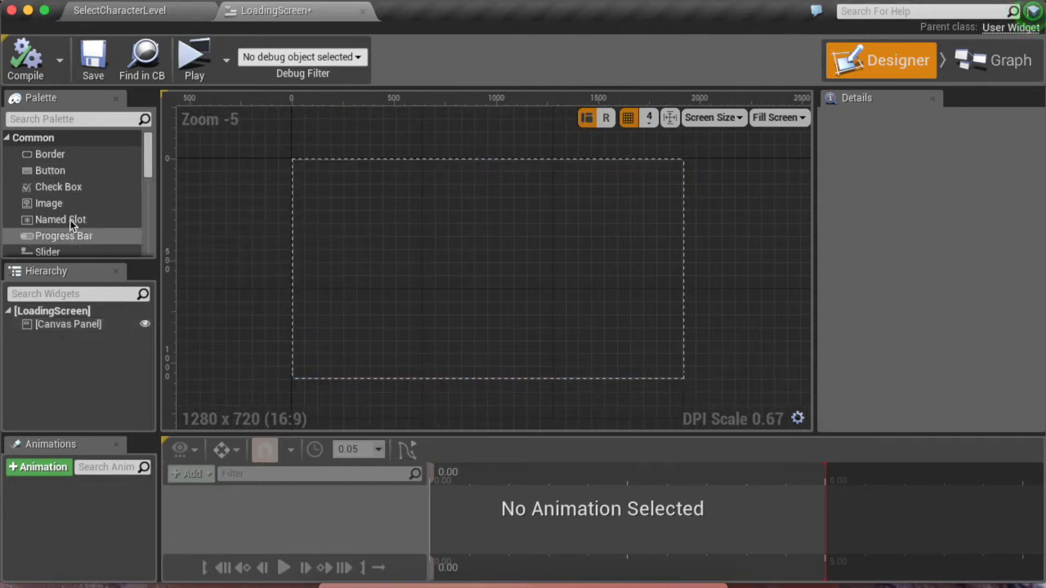
Step: Add an Image widget to the Canvas Panel and set its size to 1920 by 1080
drag(51, 204, 102, 327)
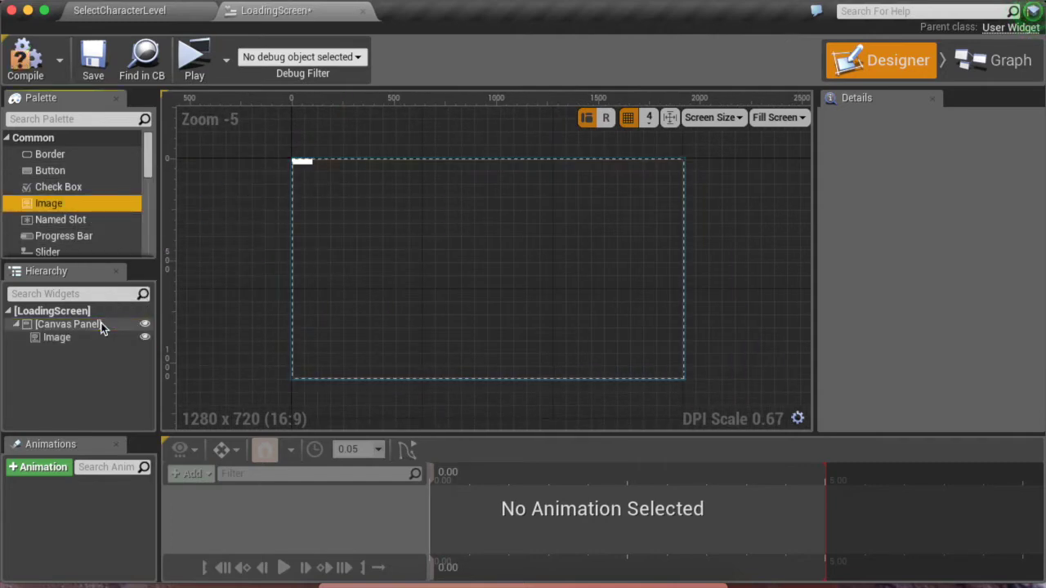
click(309, 165)
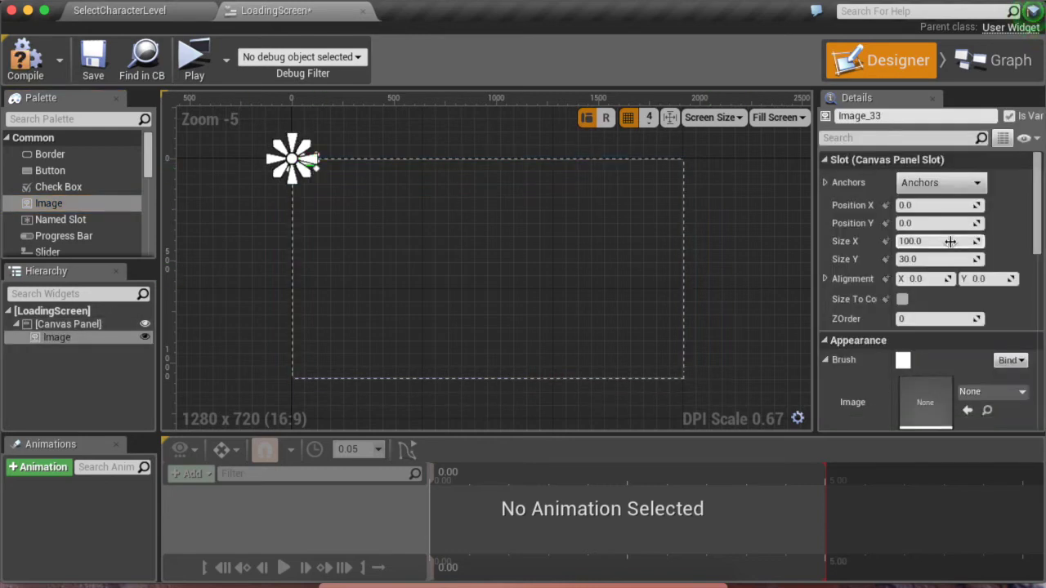
click(944, 241)
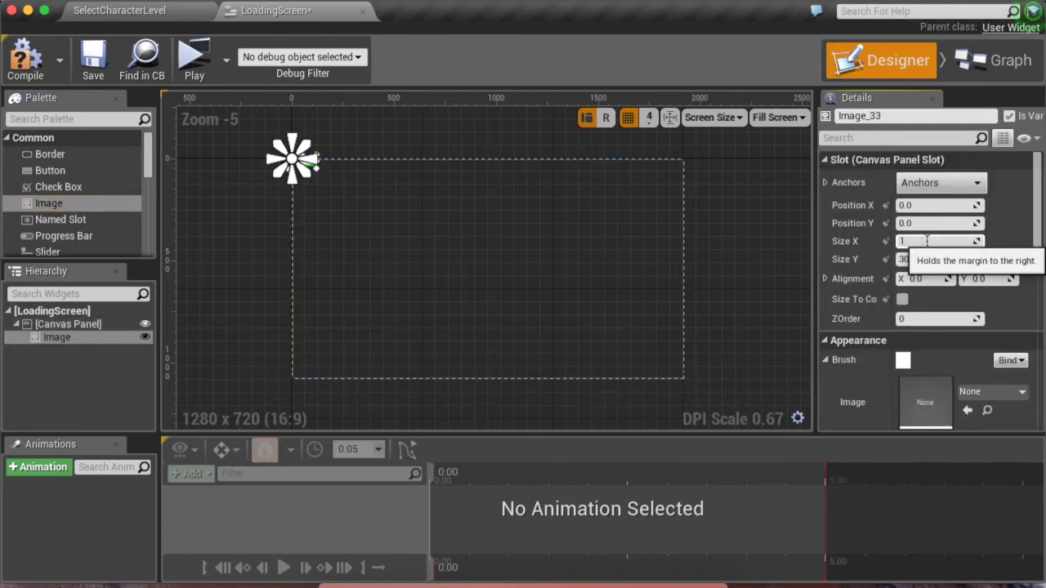
key(Tab)
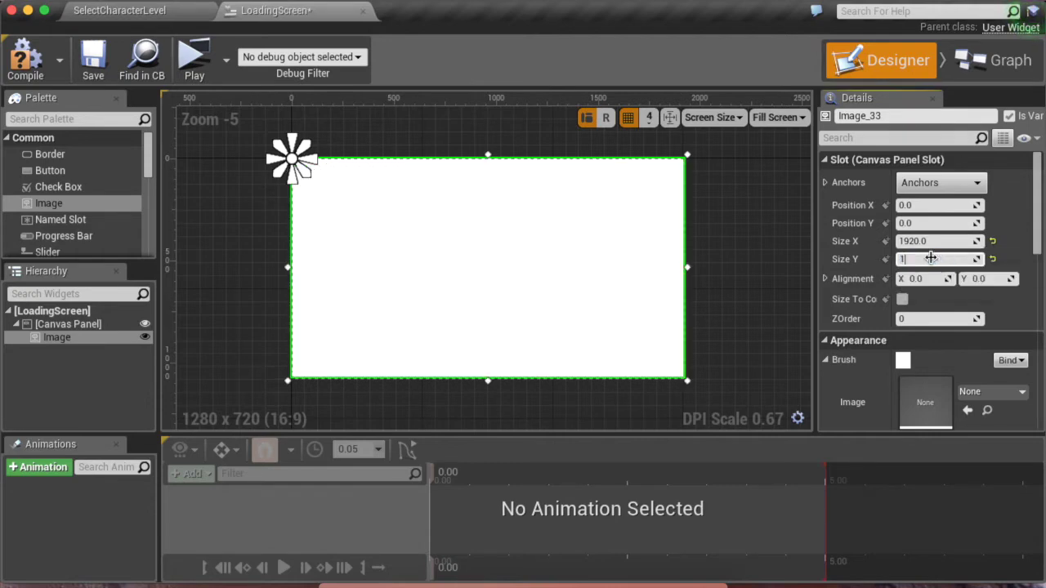
text(1080)
key(Return)
click(757, 255)
click(610, 262)
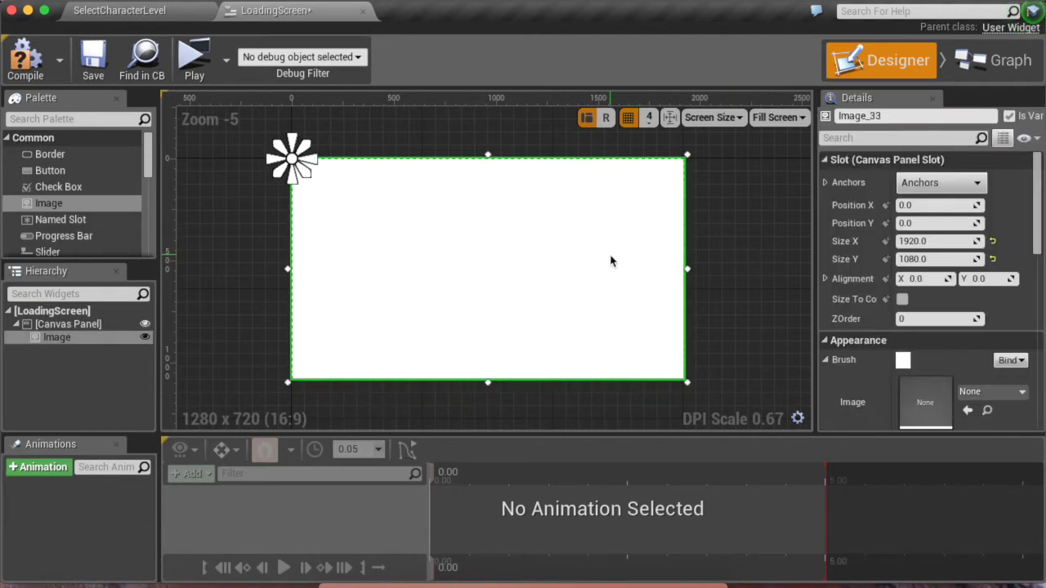
Step: Anchor the full-screen image to the centre of the canvas
click(926, 185)
click(902, 282)
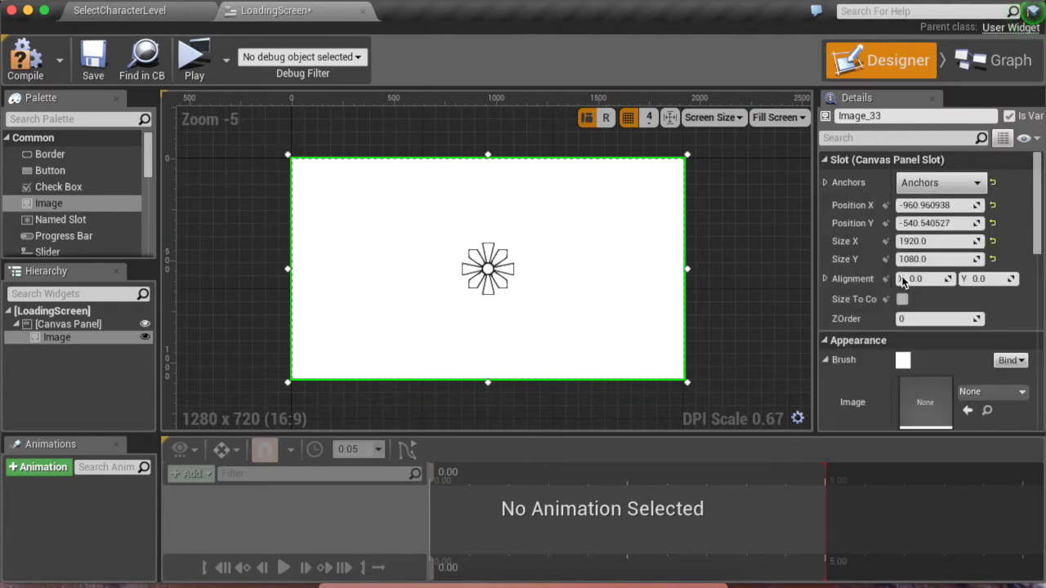
click(768, 291)
scroll(769, 292, down, 4)
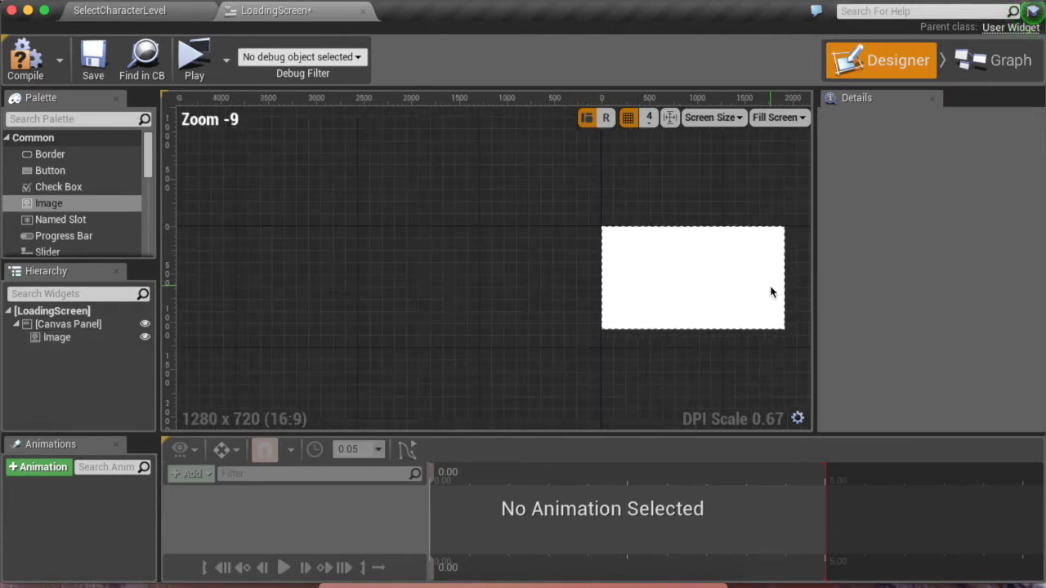
scroll(770, 292, up, 5)
scroll(771, 293, down, 2)
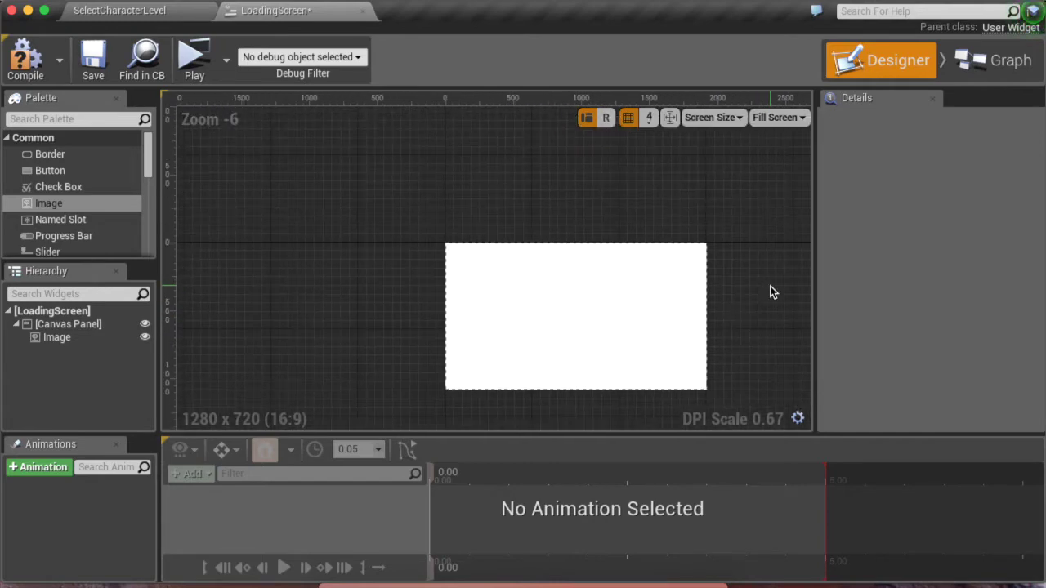
Step: Assign the Blue texture as the brush image of the full-screen Image widget
click(616, 297)
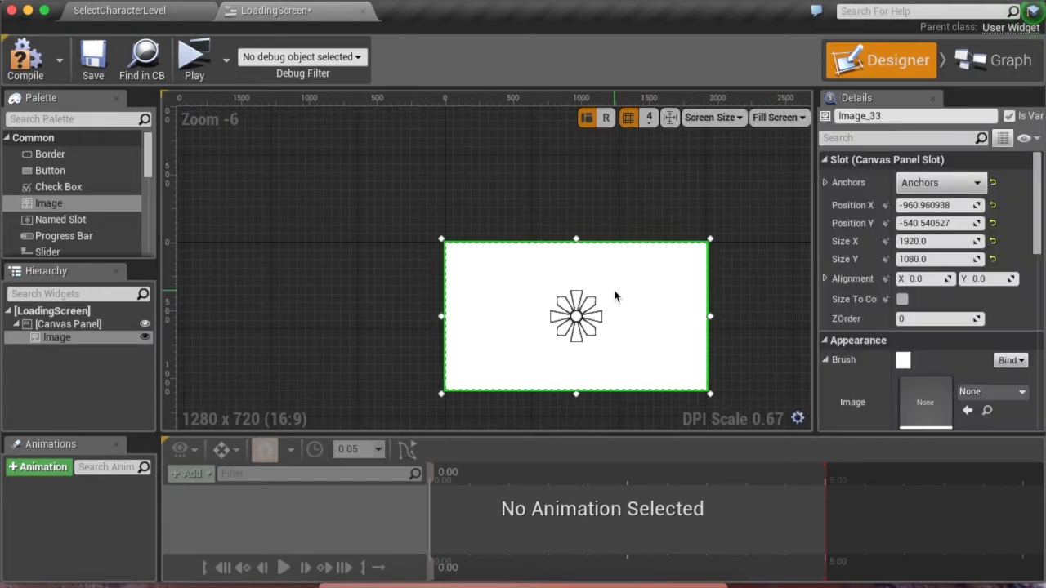
click(991, 393)
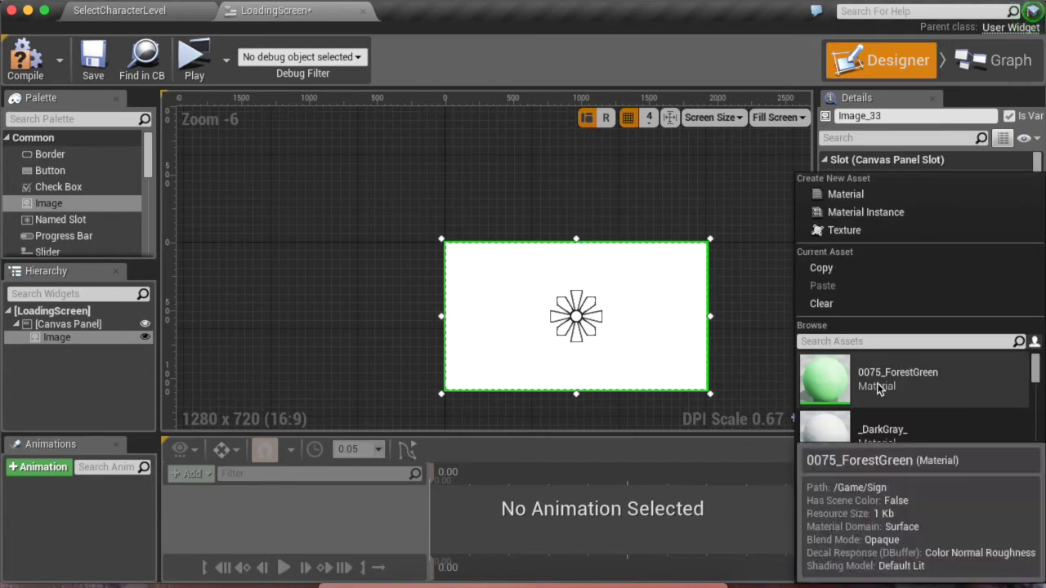
scroll(879, 388, down, 3)
scroll(879, 387, down, 8)
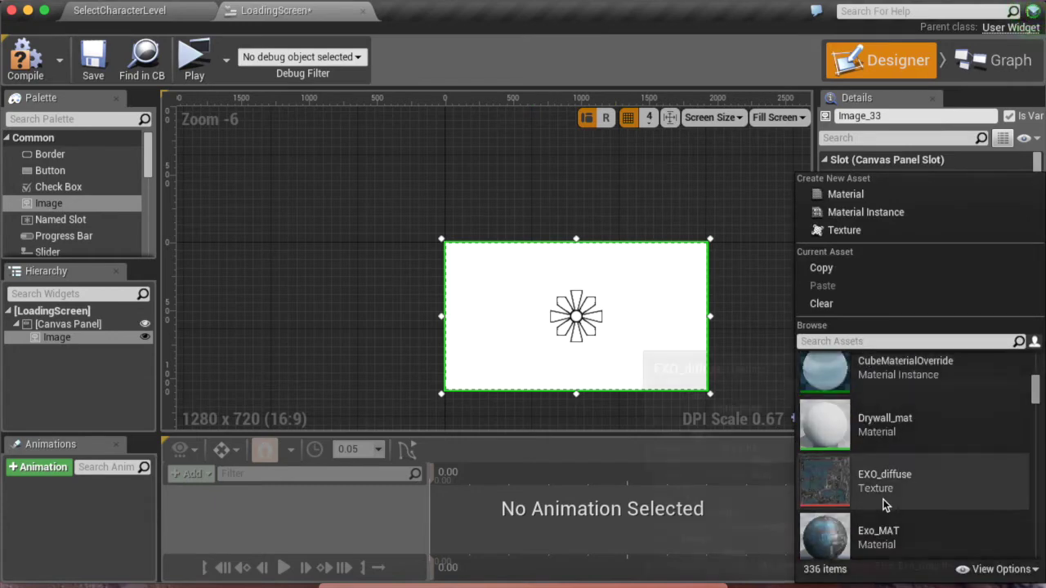
scroll(883, 506, down, 6)
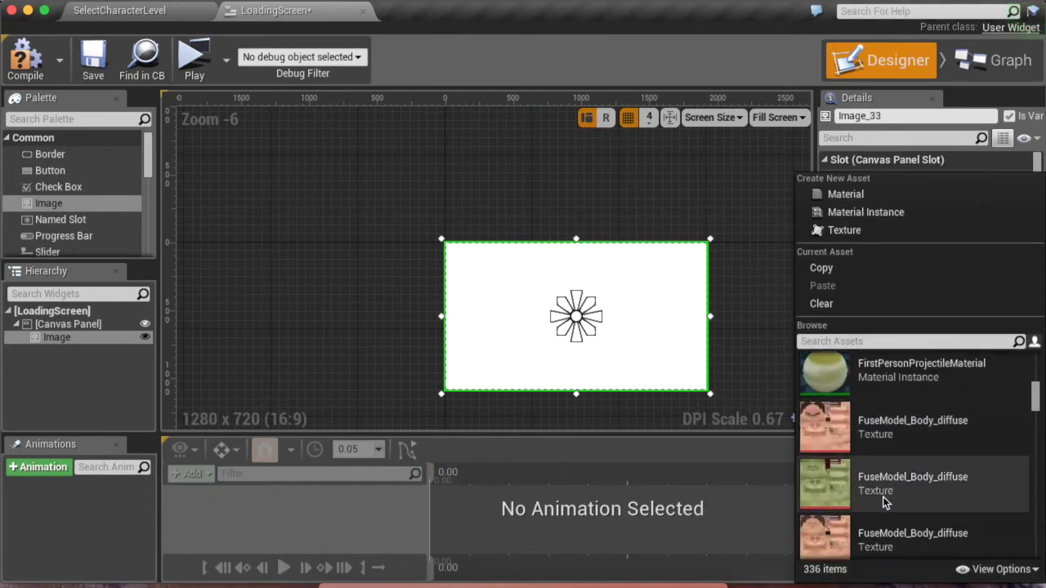
scroll(899, 386, up, 1)
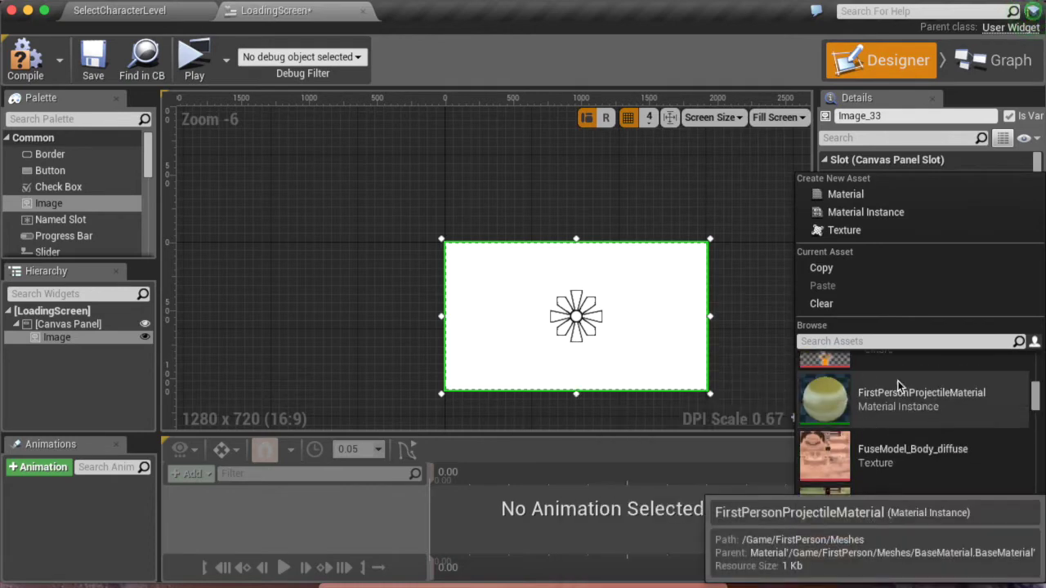
scroll(881, 420, down, 8)
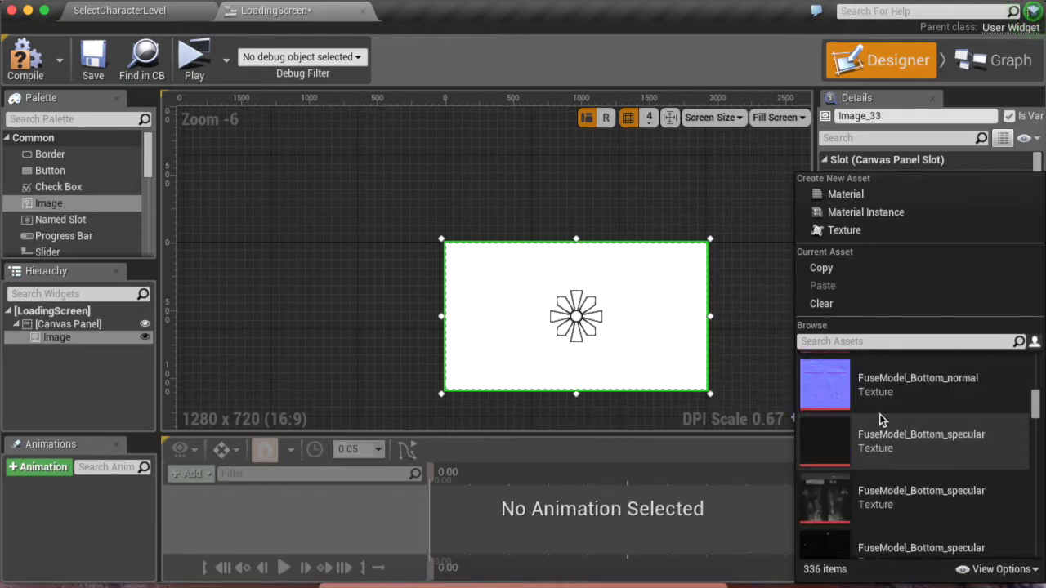
scroll(881, 420, down, 12)
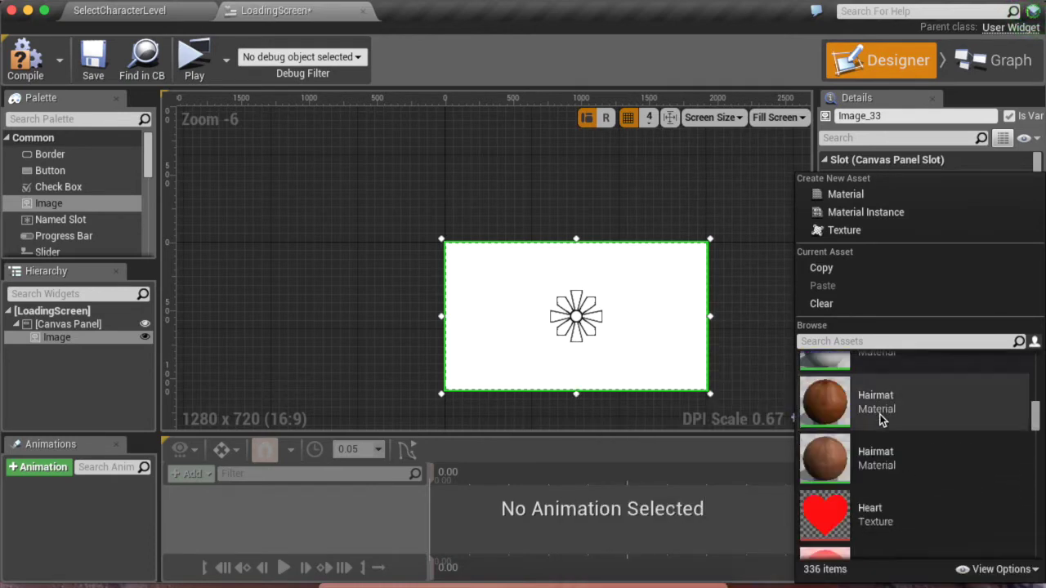
scroll(881, 420, down, 15)
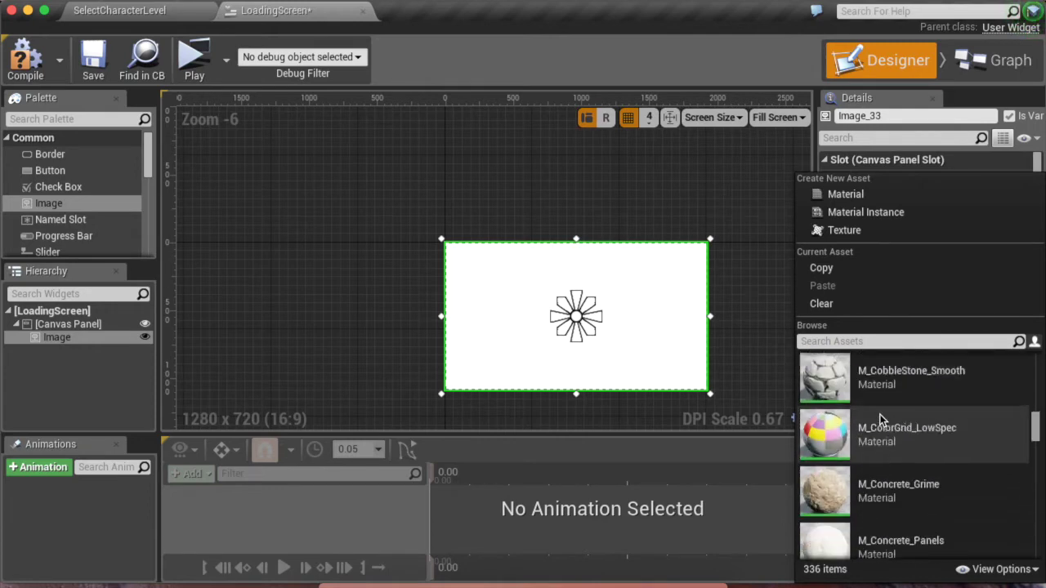
scroll(881, 420, down, 10)
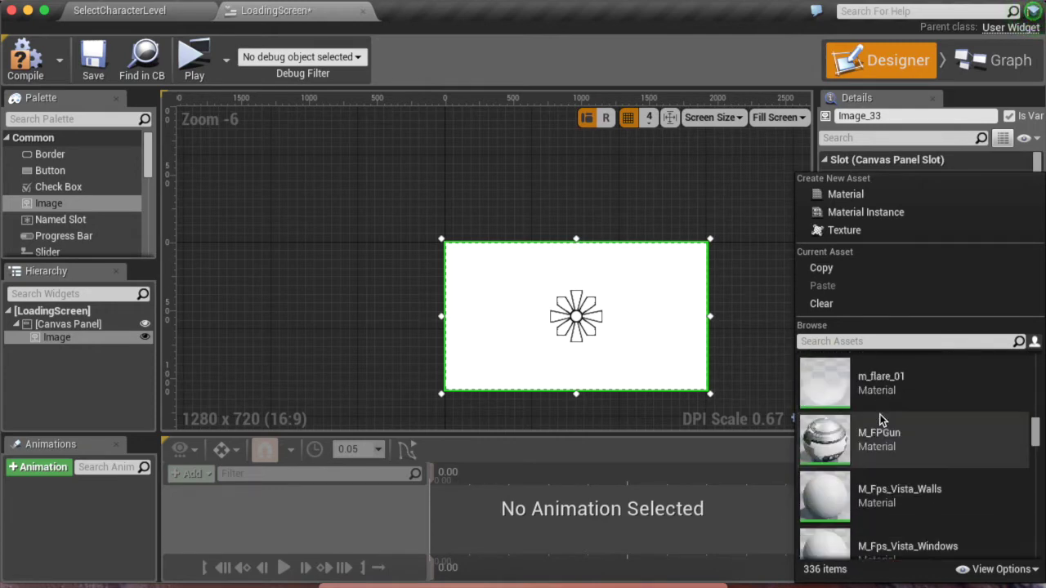
scroll(881, 420, up, 8)
scroll(881, 420, down, 2)
scroll(886, 403, up, 7)
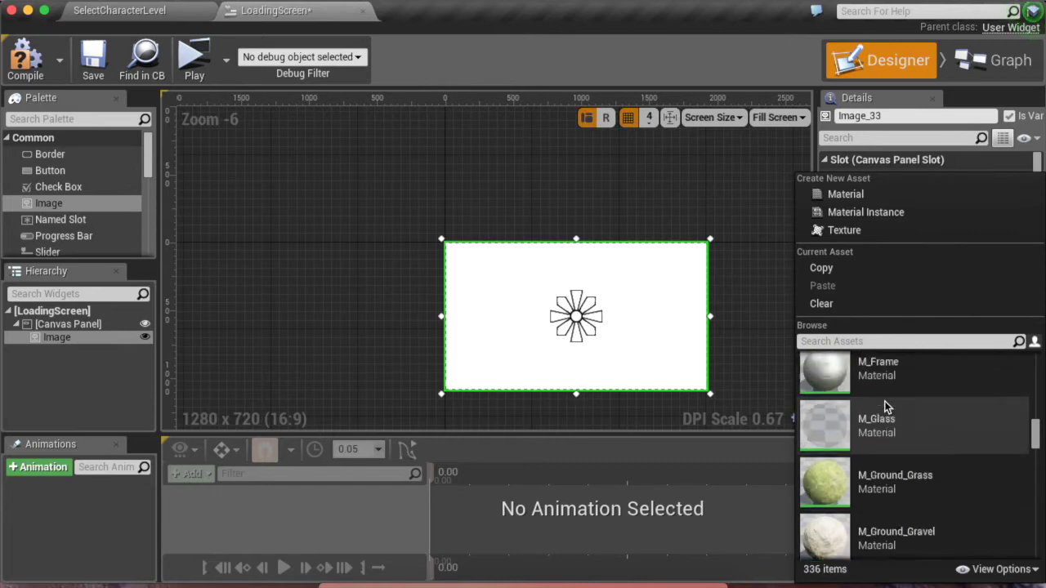
scroll(885, 402, down, 10)
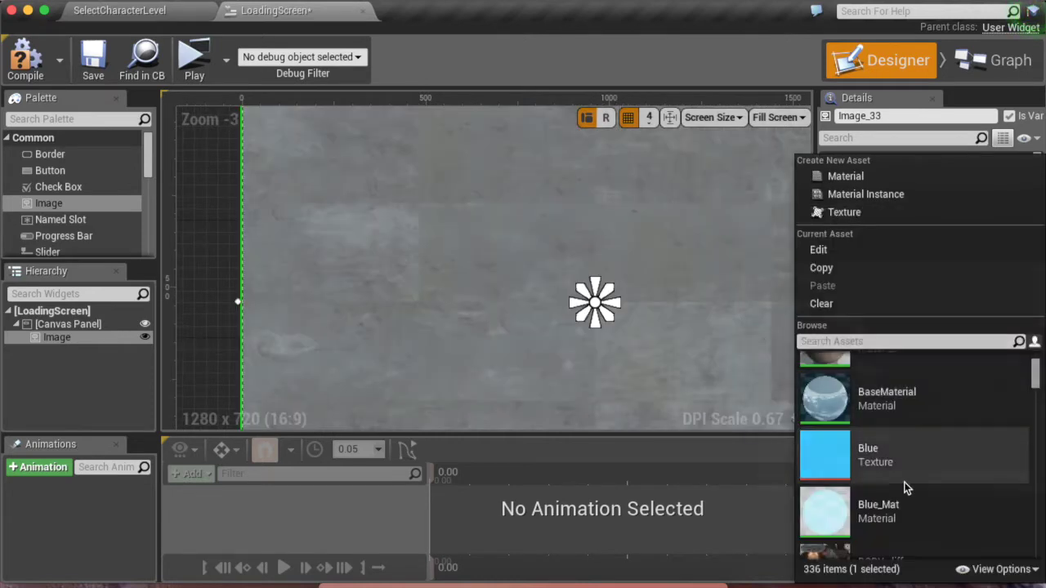
click(906, 486)
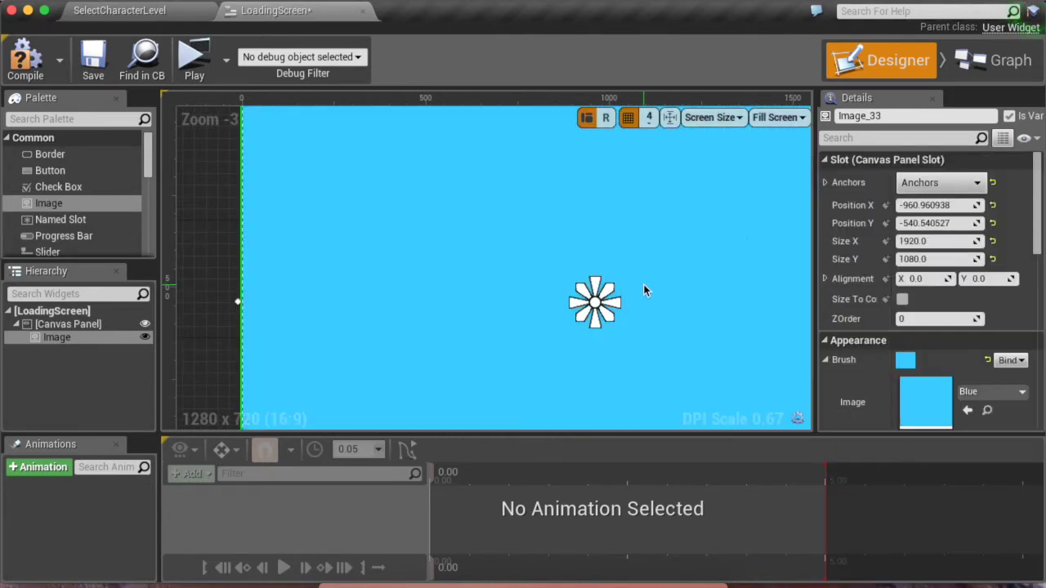
scroll(643, 286, down, 6)
click(299, 271)
scroll(299, 270, up, 3)
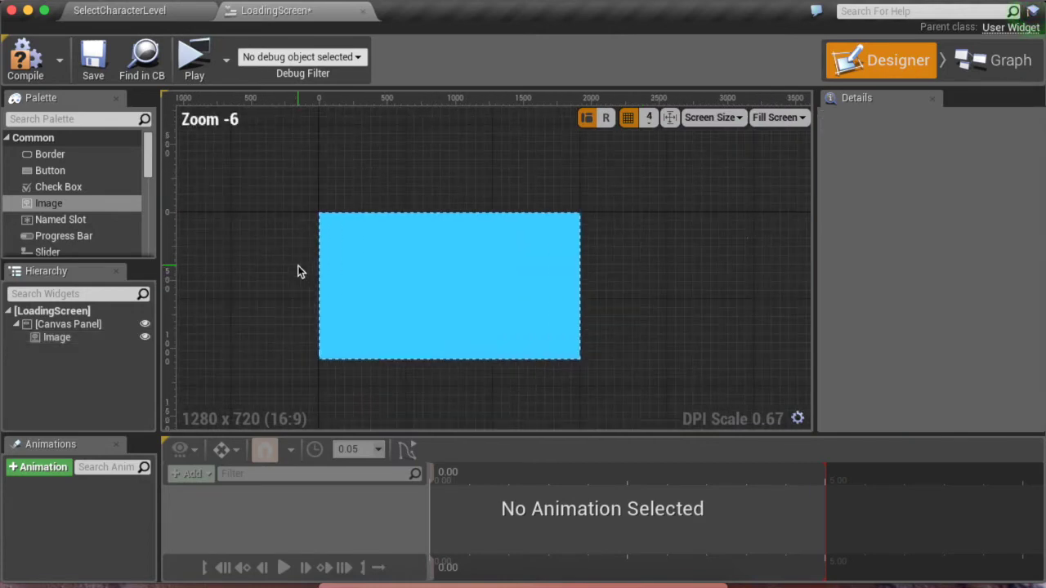
Step: Add a Text widget to the Canvas Panel in the hierarchy, below the Image
scroll(37, 217, down, 2)
scroll(36, 216, down, 2)
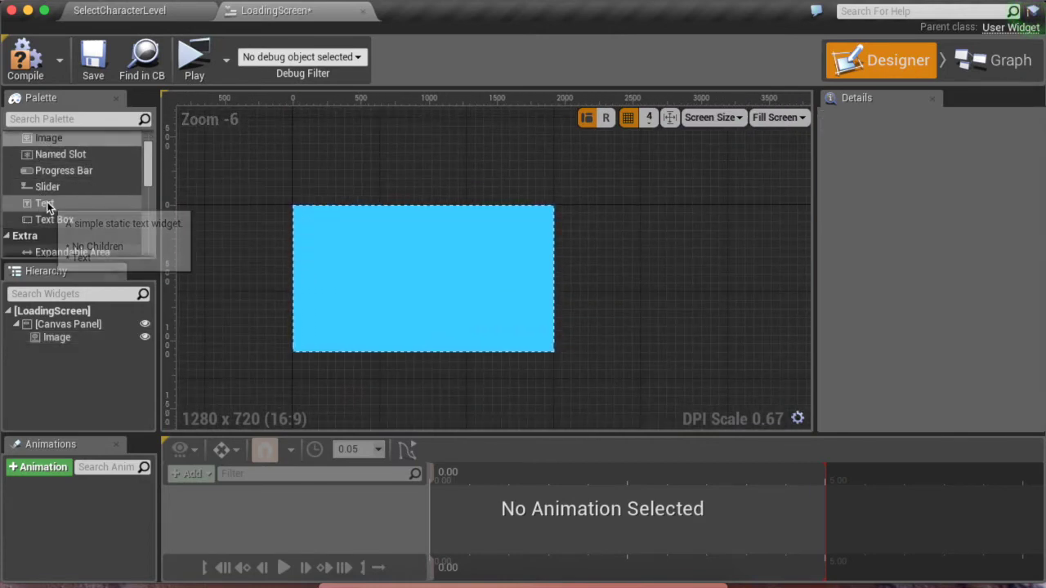
click(46, 206)
drag(57, 206, 103, 352)
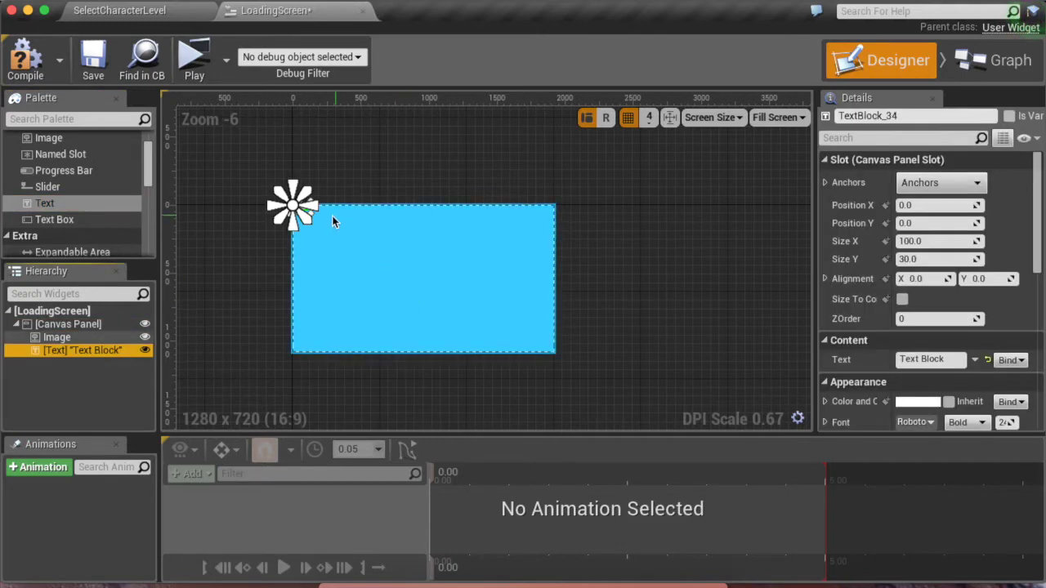
Step: Anchor the text block to the centre of the canvas and move it near the centre, at about X -97, Y 7
scroll(332, 221, up, 7)
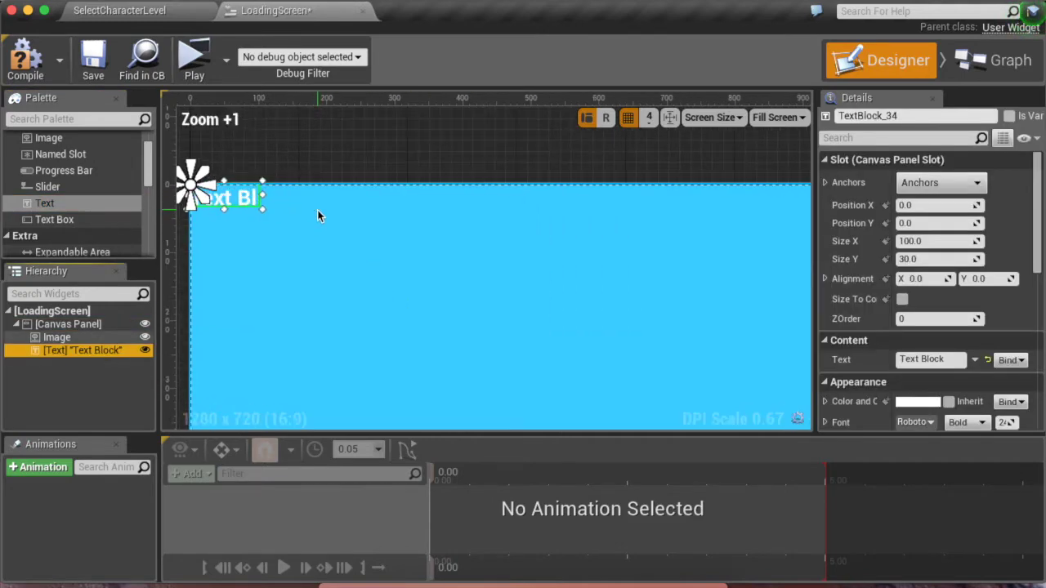
click(934, 184)
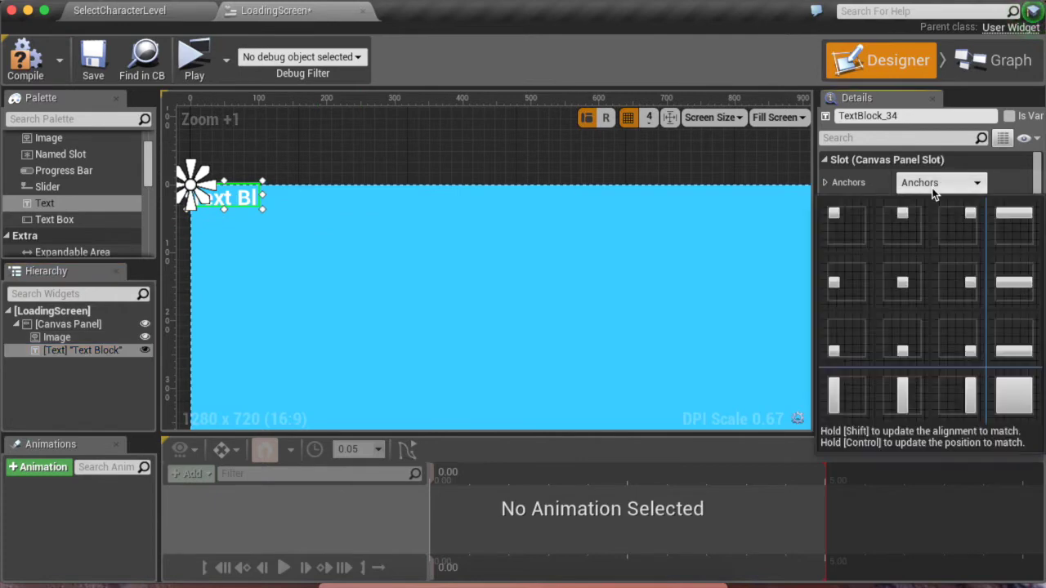
click(903, 282)
scroll(720, 303, down, 7)
scroll(694, 303, up, 3)
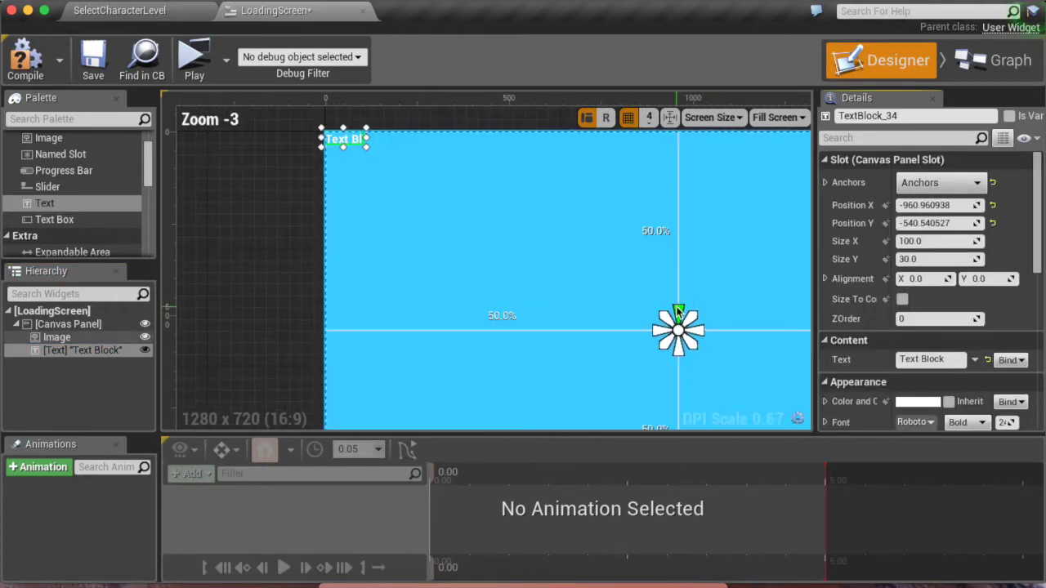
scroll(677, 311, down, 2)
mouse_move(493, 212)
mouse_down()
mouse_move(708, 347)
mouse_move(680, 319)
mouse_move(685, 331)
mouse_up()
mouse_move(787, 336)
right_down()
mouse_move(736, 329)
mouse_move(729, 339)
right_up()
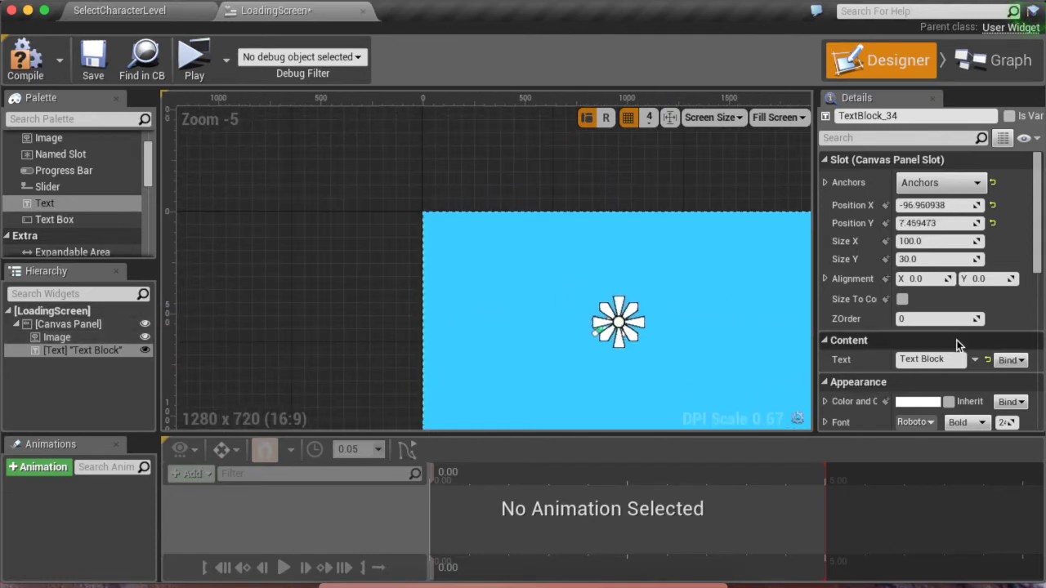
Step: Change the text block's wording to "Loading....." and enlarge its font
click(923, 360)
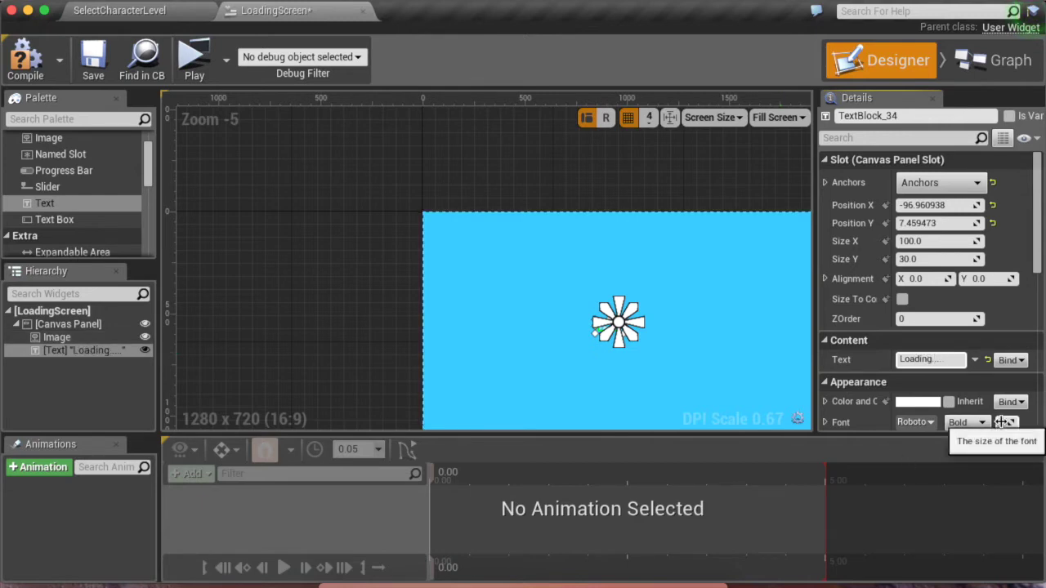
drag(1004, 422, 1011, 422)
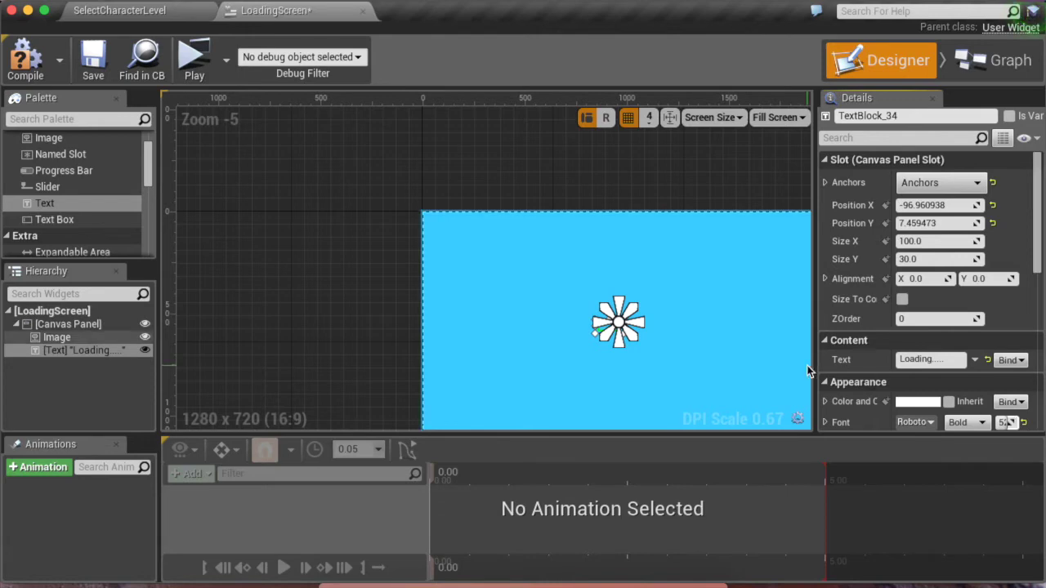
Step: Enlarge the text block's box to about 646 by 382 and reduce its font size so the word Loading fits inside
scroll(624, 345, up, 11)
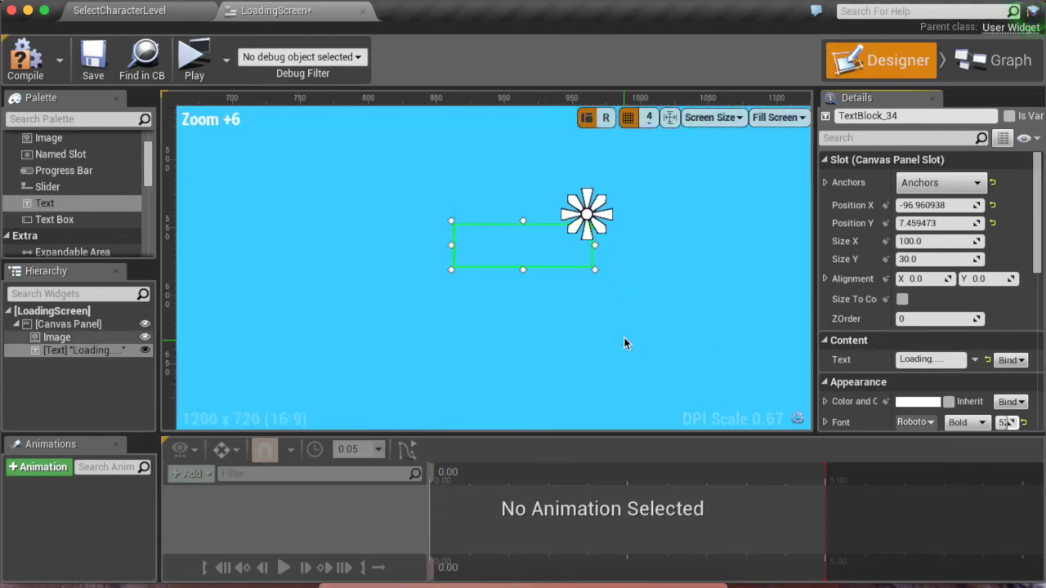
drag(595, 268, 779, 436)
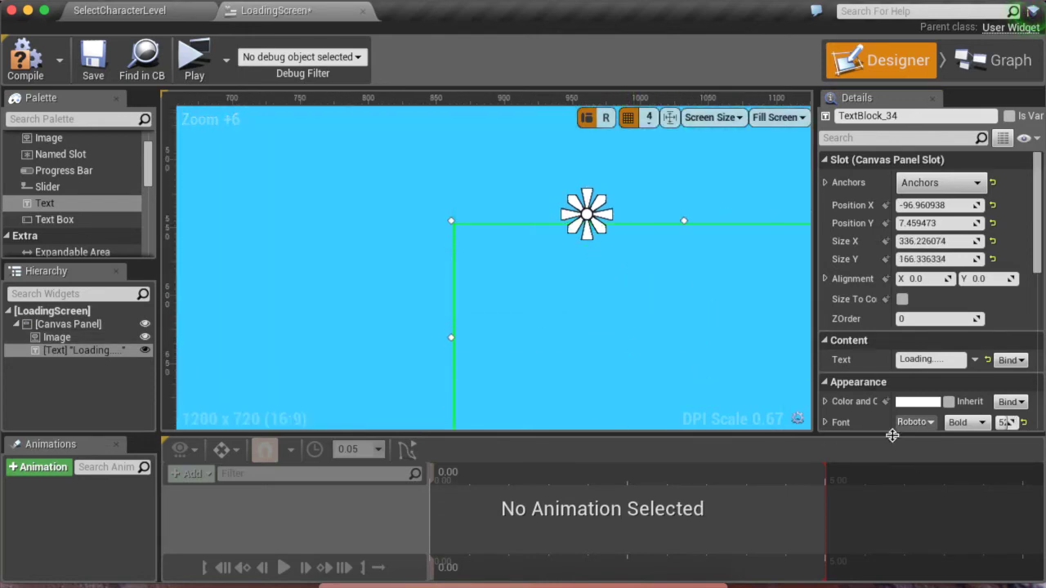
scroll(587, 237, down, 8)
drag(678, 297, 790, 381)
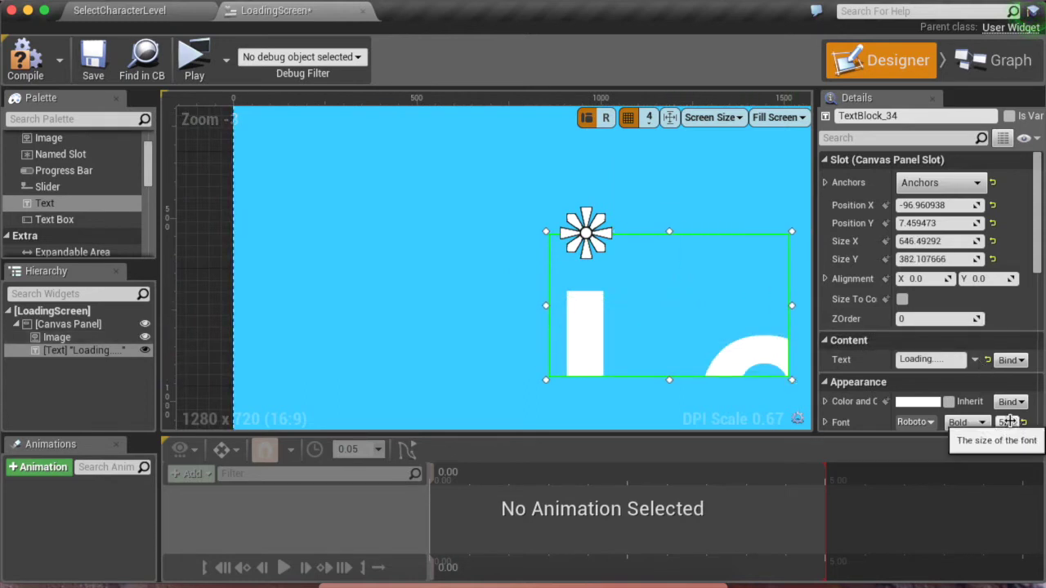
click(1010, 421)
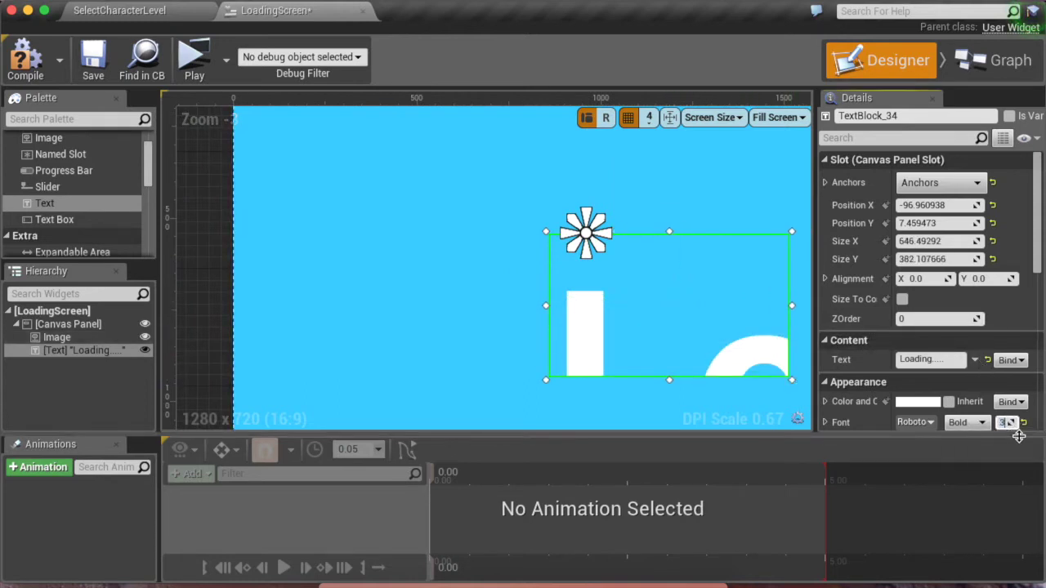
text(10)
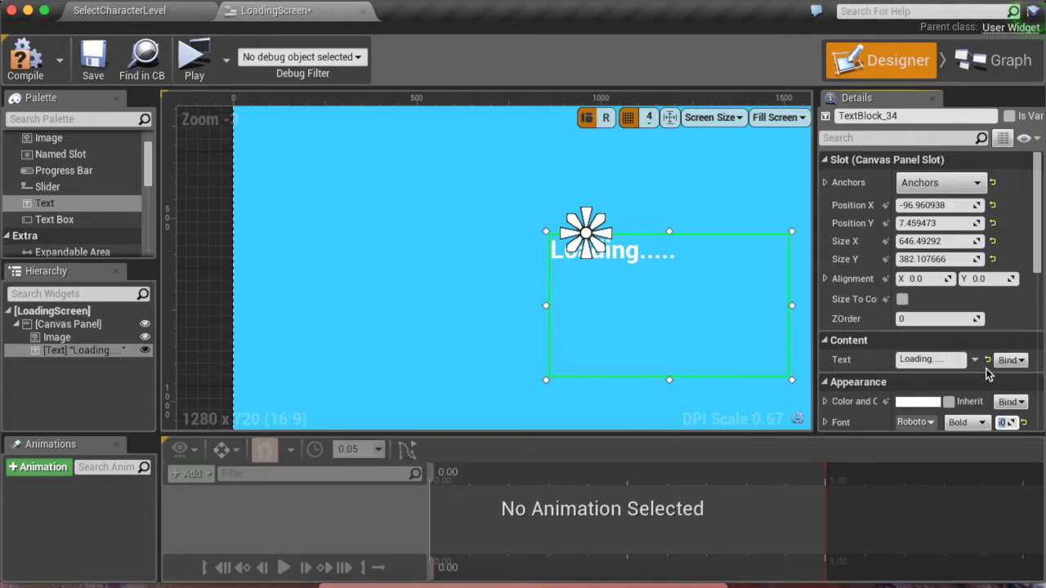
key(Return)
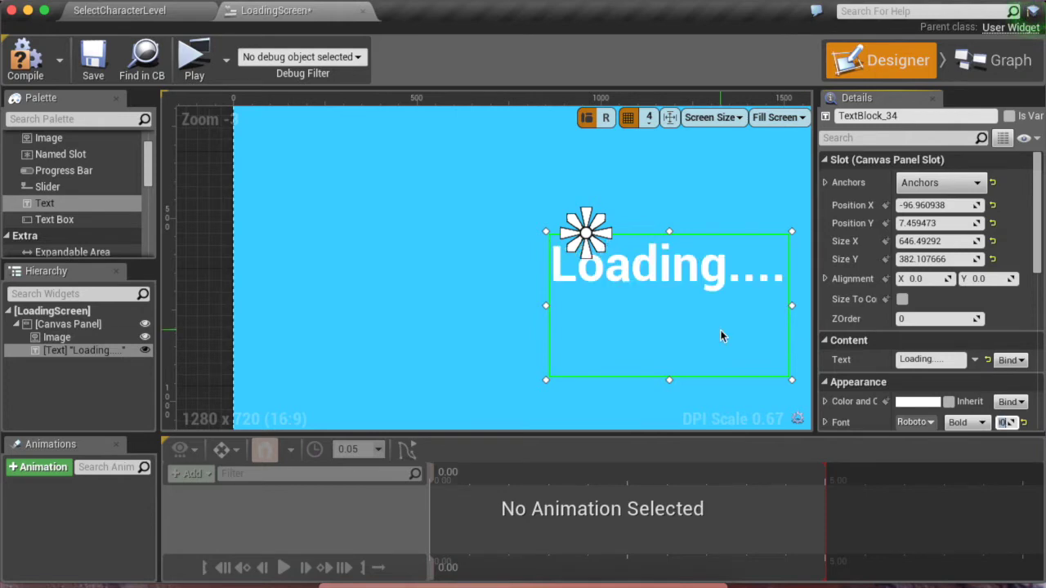
Step: Resize the Loading text box to about 678 by 151 and centre it over its anchor, at about X -337, Y -73
scroll(722, 335, down, 5)
scroll(724, 335, up, 5)
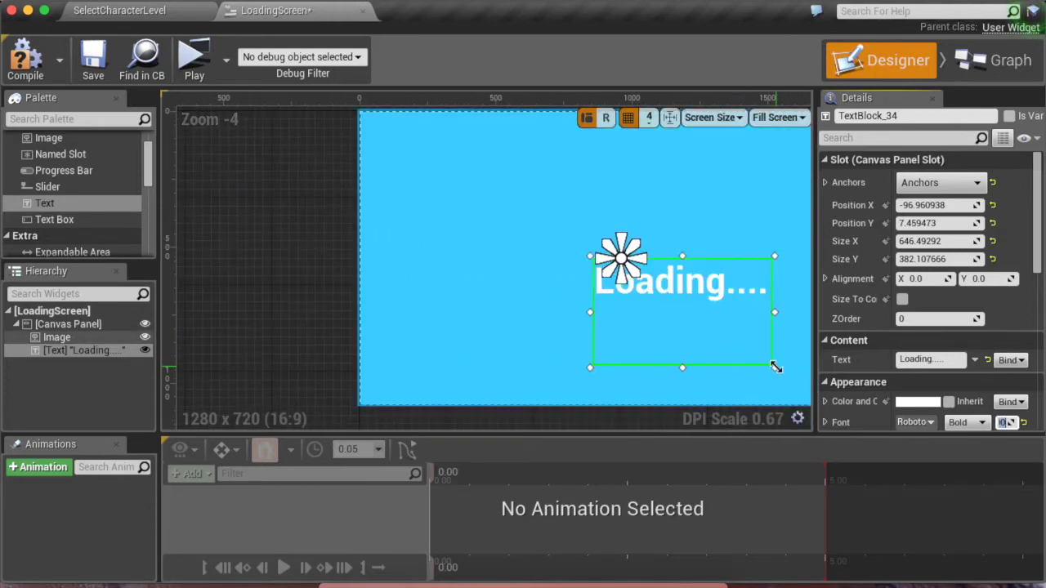
drag(776, 368, 819, 301)
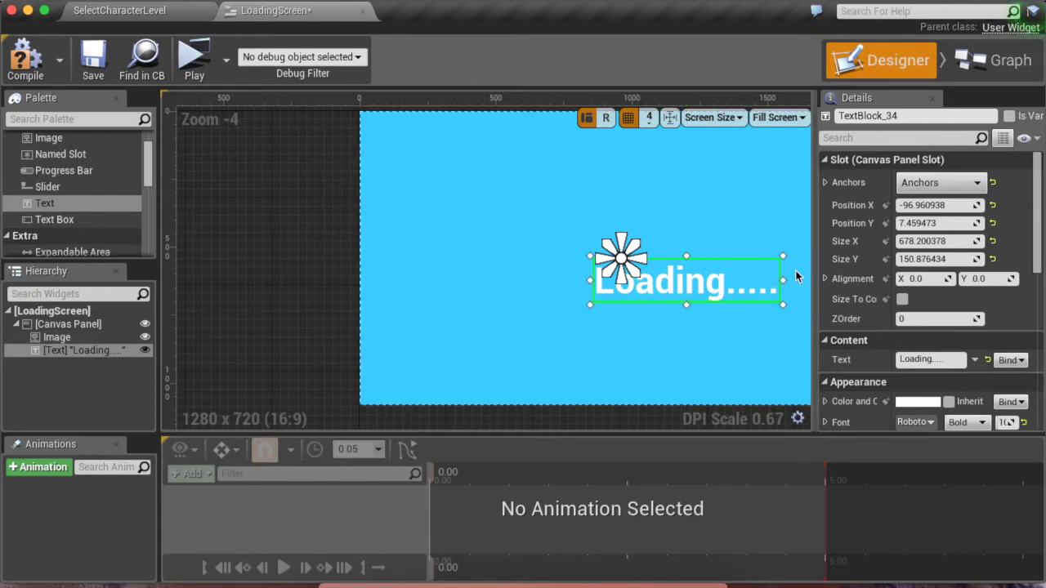
drag(745, 297, 704, 283)
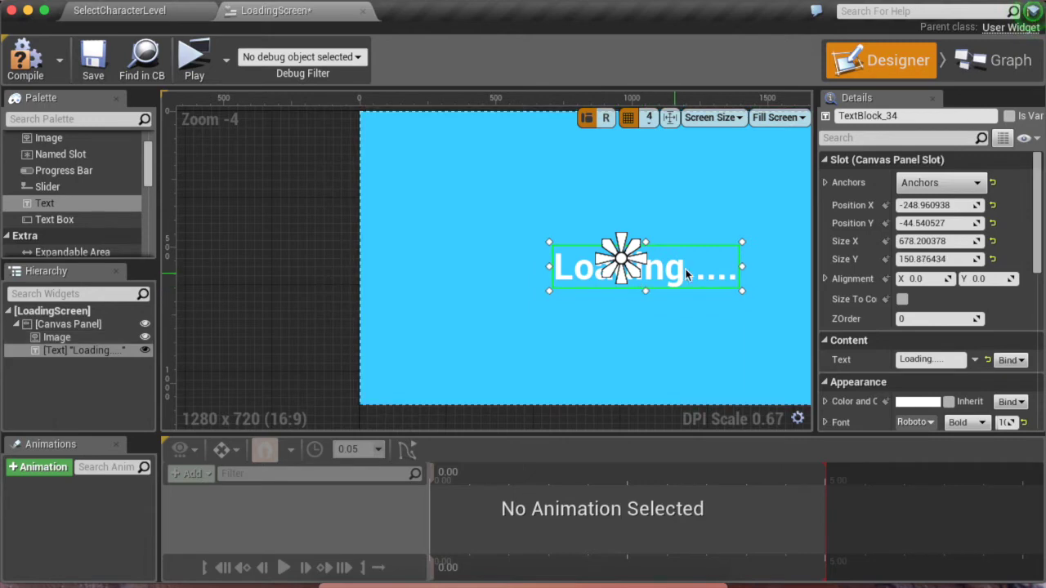
drag(647, 267, 623, 260)
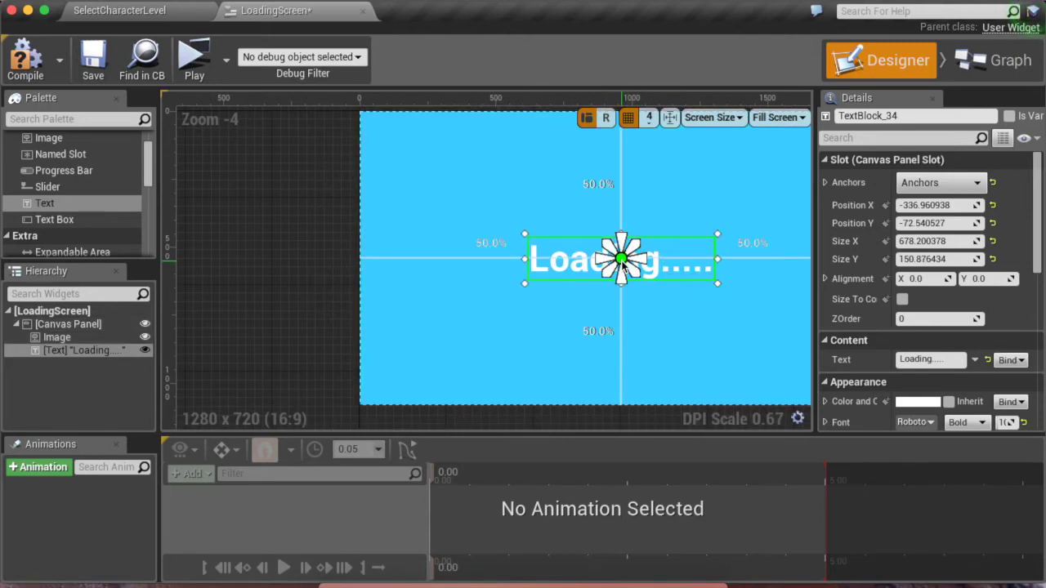
scroll(672, 261, right, 5)
Step: Compile and save the LoadingScreen widget, and close its editor
click(670, 262)
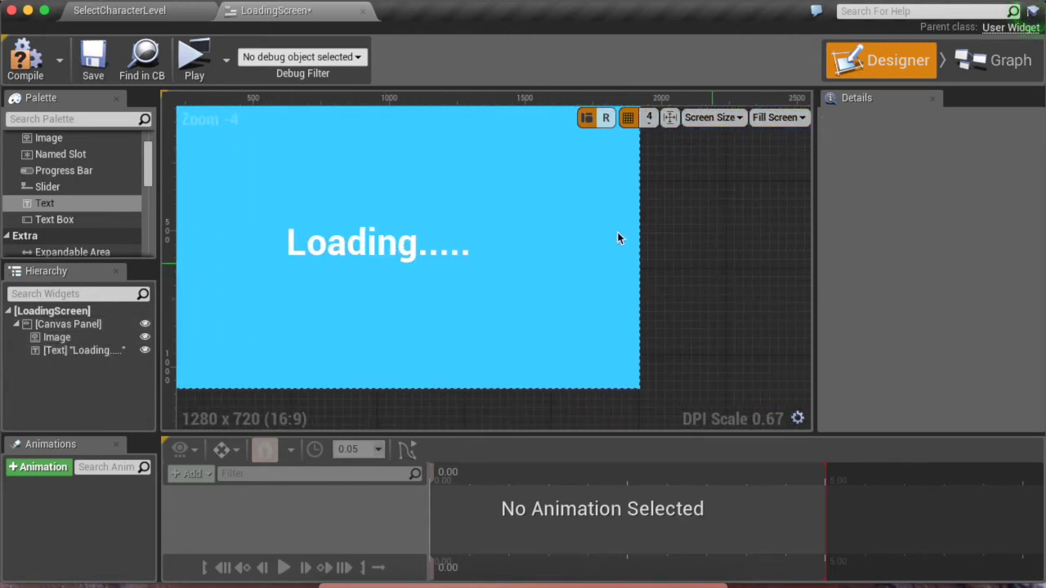
click(27, 54)
click(94, 55)
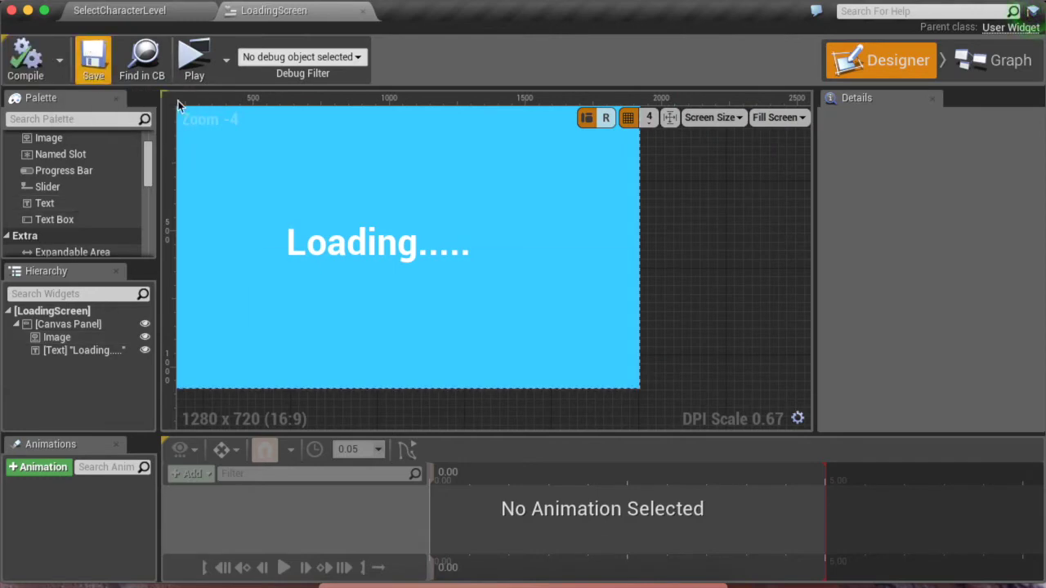
click(343, 233)
scroll(343, 229, down, 3)
scroll(343, 229, up, 6)
scroll(343, 229, down, 5)
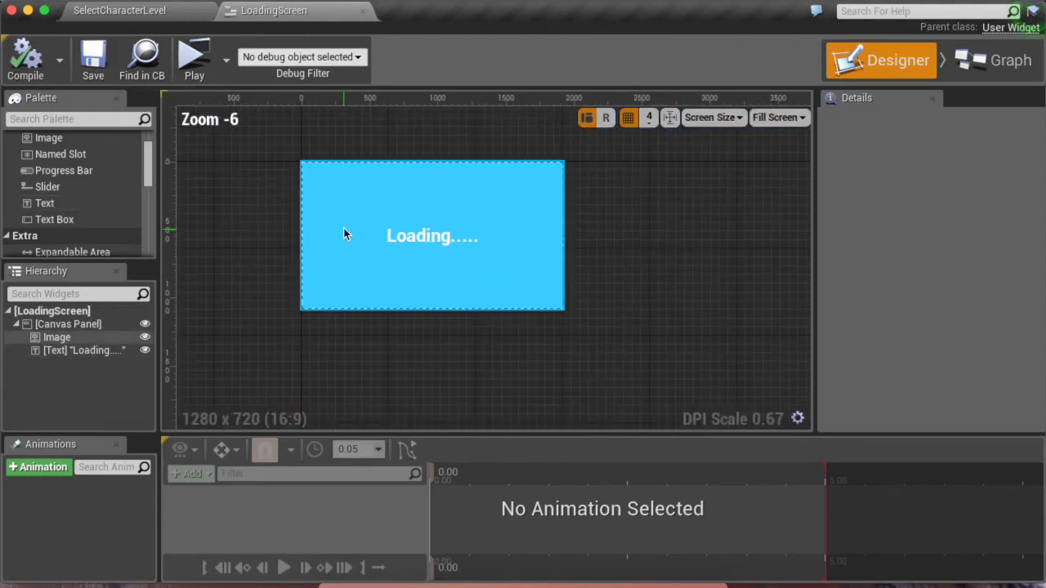
click(363, 10)
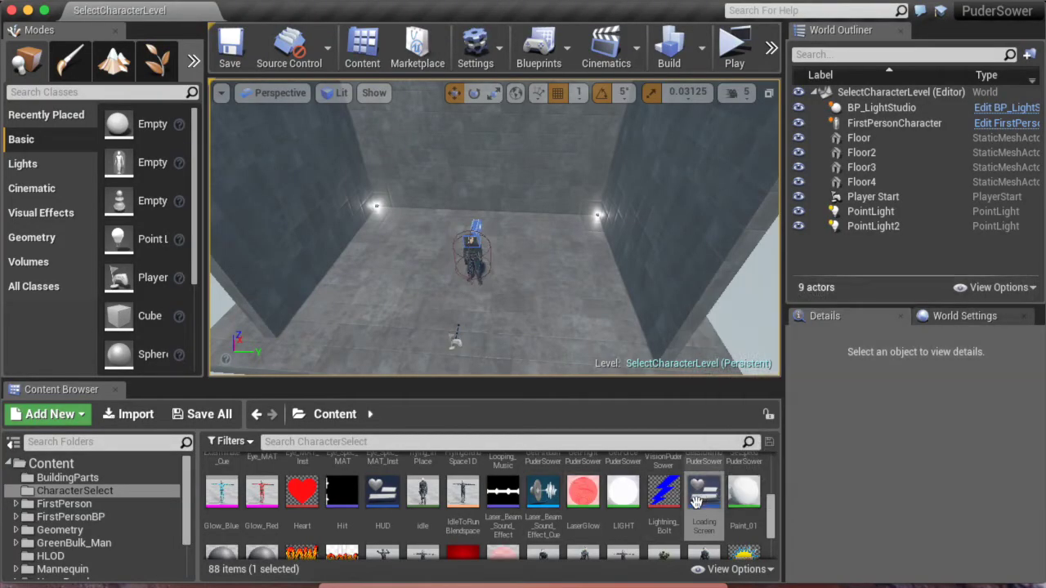
Step: Open the CharacterSelectWidget blueprint, locate its StartGame button, and switch to its event graph
scroll(634, 523, up, 5)
click(539, 51)
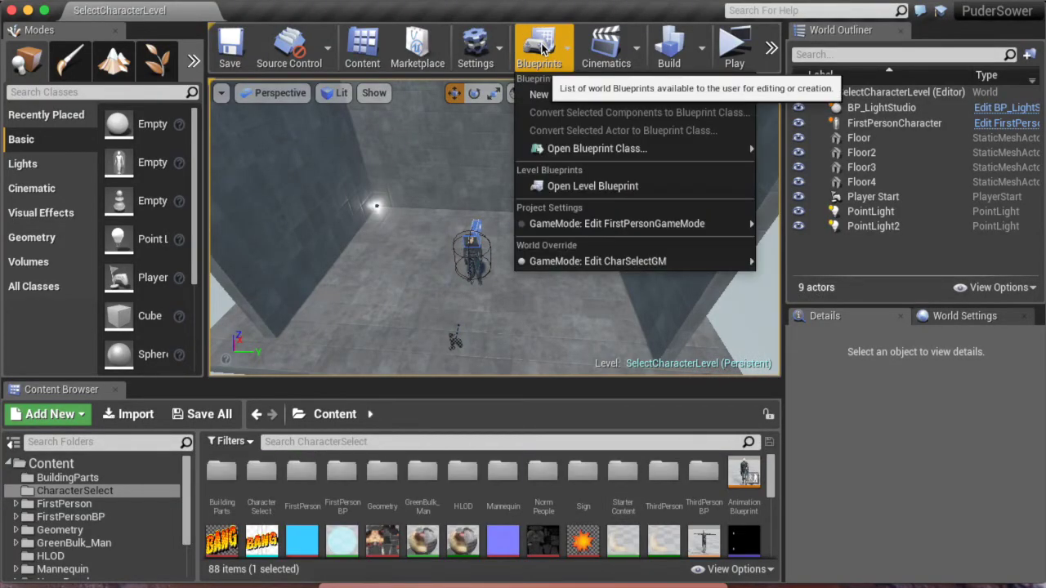
click(542, 57)
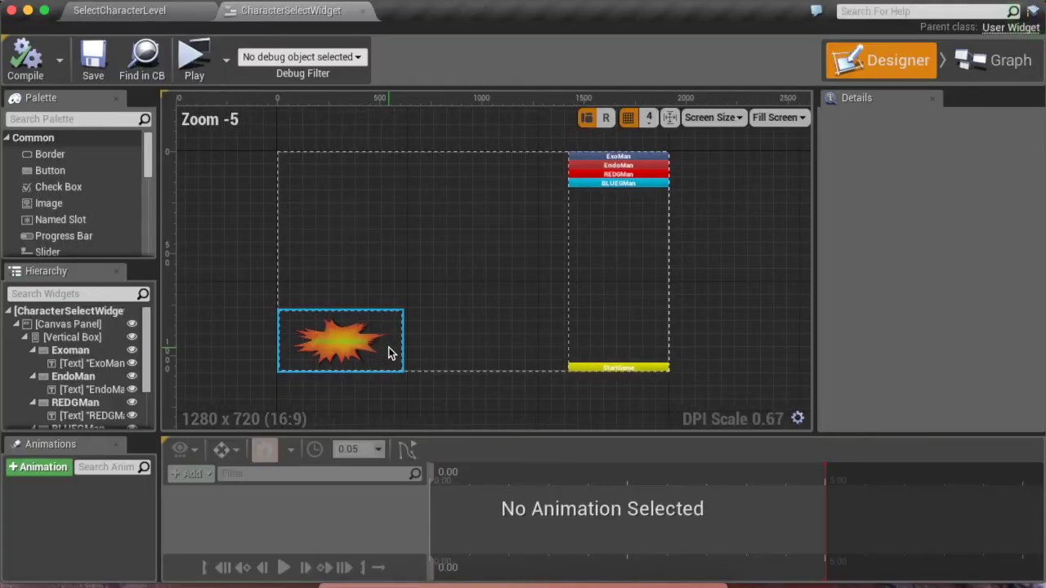
scroll(415, 352, up, 6)
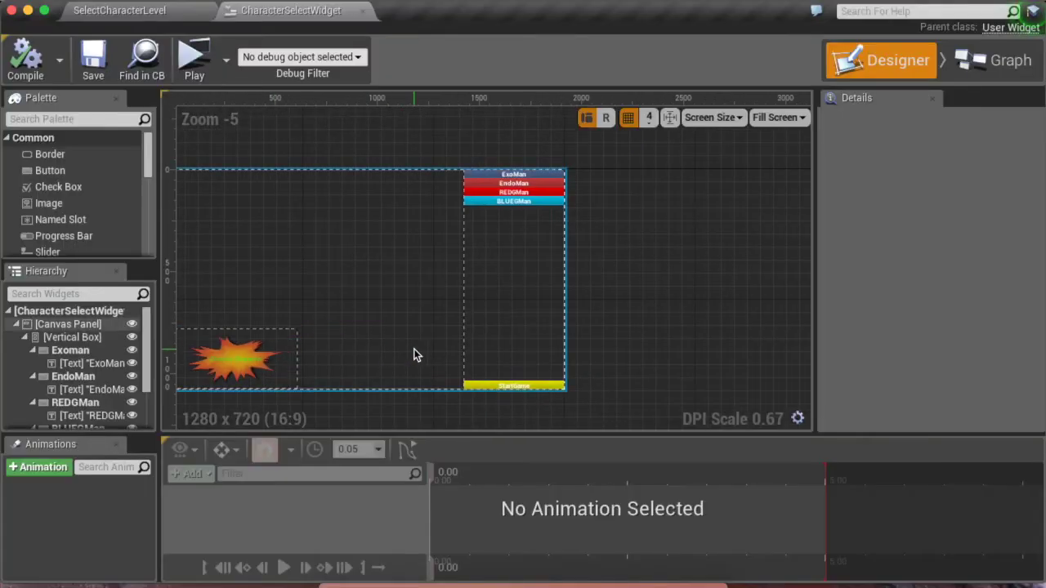
scroll(415, 355, up, 2)
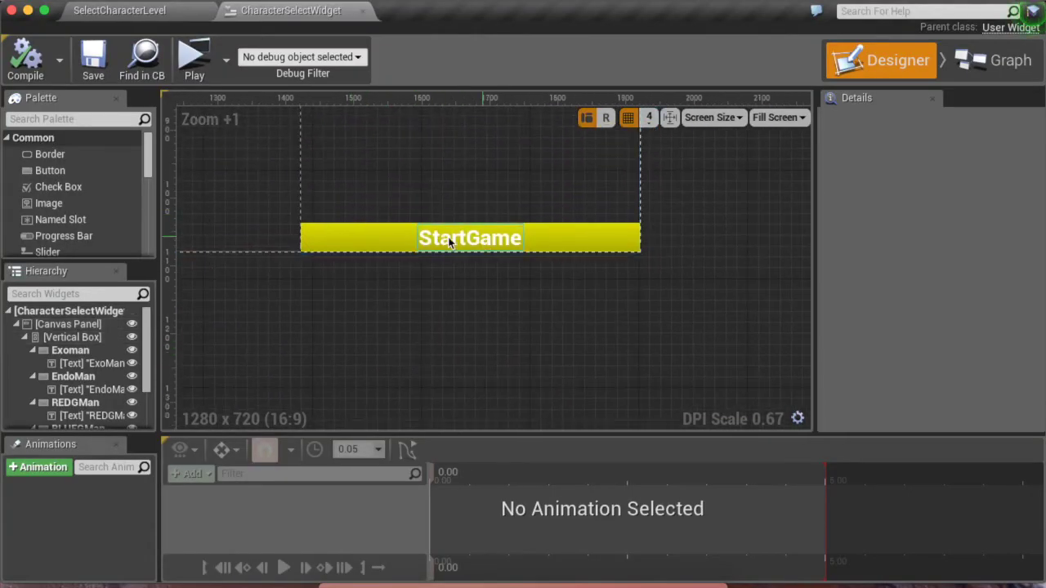
click(1006, 60)
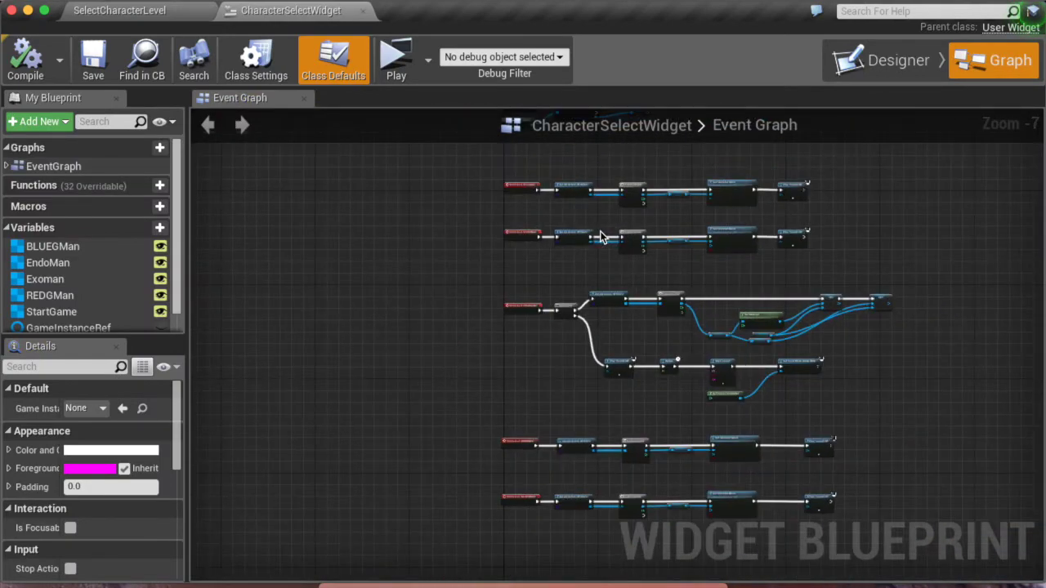
Step: Examine the event graph's button-click chains, especially the Delay and Open Level nodes following OnClicked (StartGame)
scroll(600, 232, up, 2)
scroll(600, 233, up, 3)
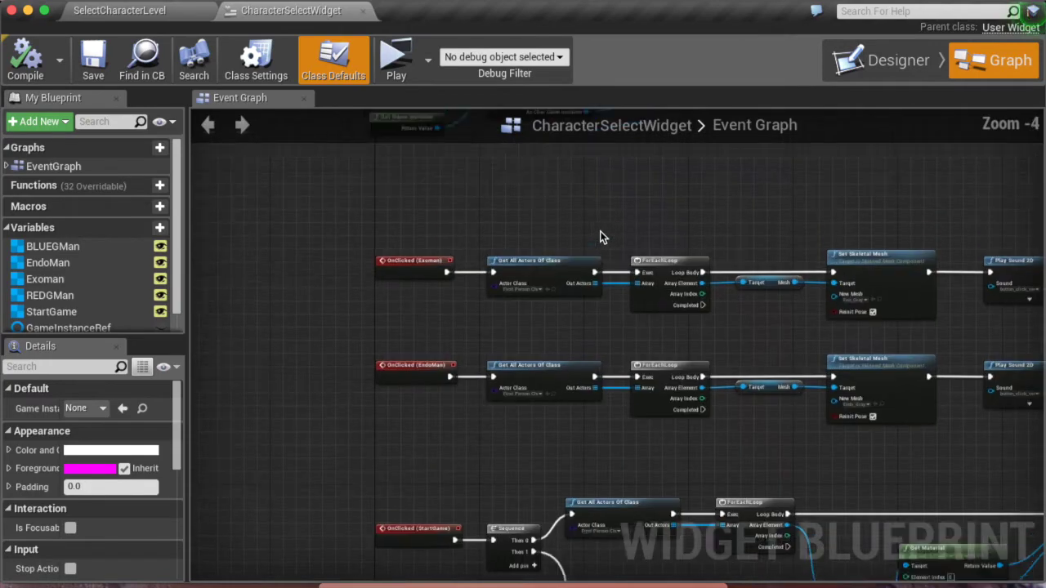
scroll(601, 232, up, 3)
scroll(600, 232, down, 5)
scroll(601, 233, down, 5)
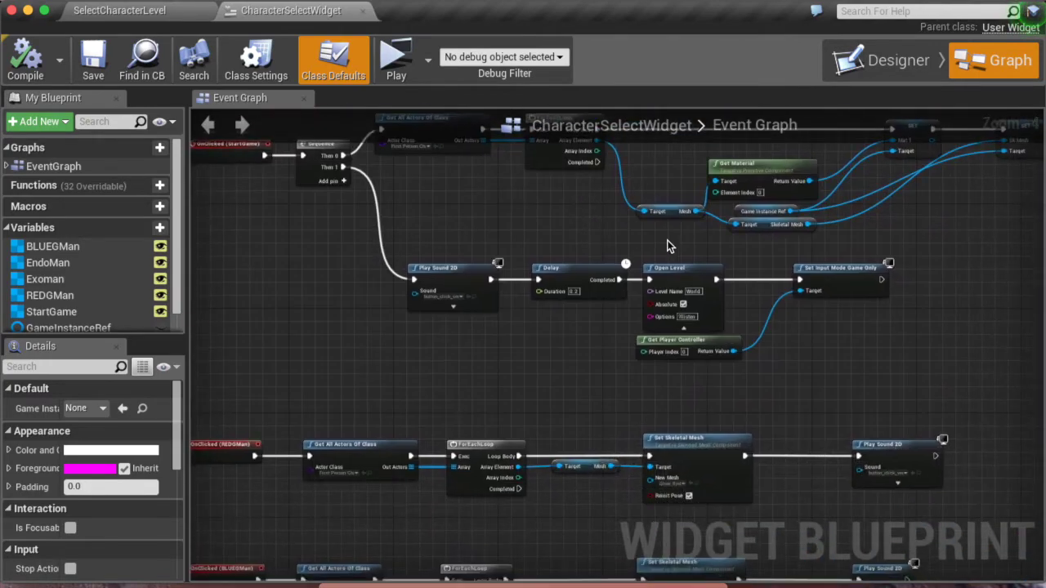
scroll(668, 245, right, 5)
scroll(668, 245, down, 2)
scroll(668, 245, down, 3)
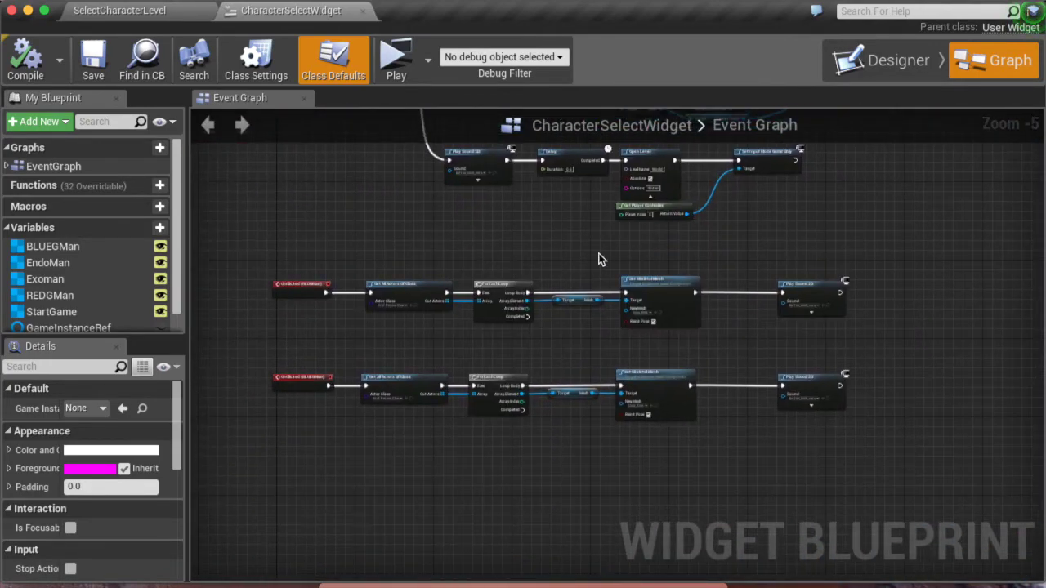
scroll(488, 283, up, 3)
scroll(488, 282, left, 5)
scroll(79, 304, down, 1)
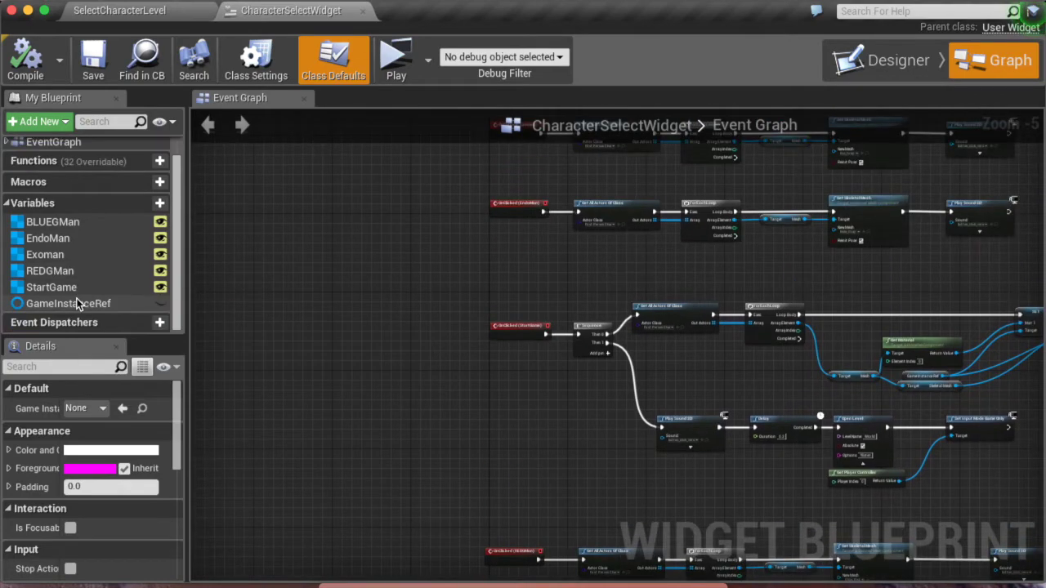
click(74, 286)
scroll(502, 385, right, 4)
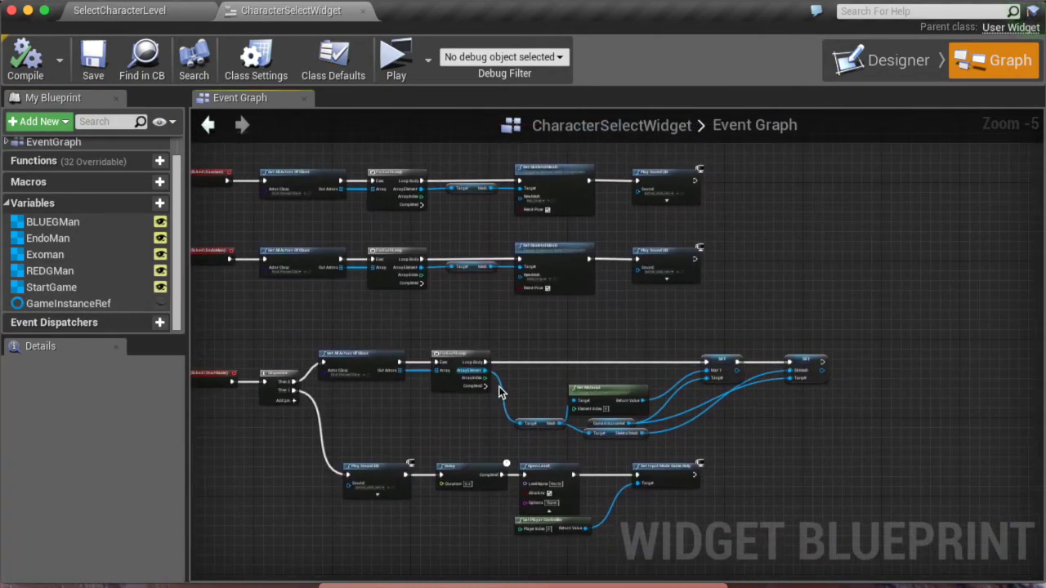
scroll(499, 392, up, 5)
scroll(501, 393, down, 5)
scroll(500, 409, down, 1)
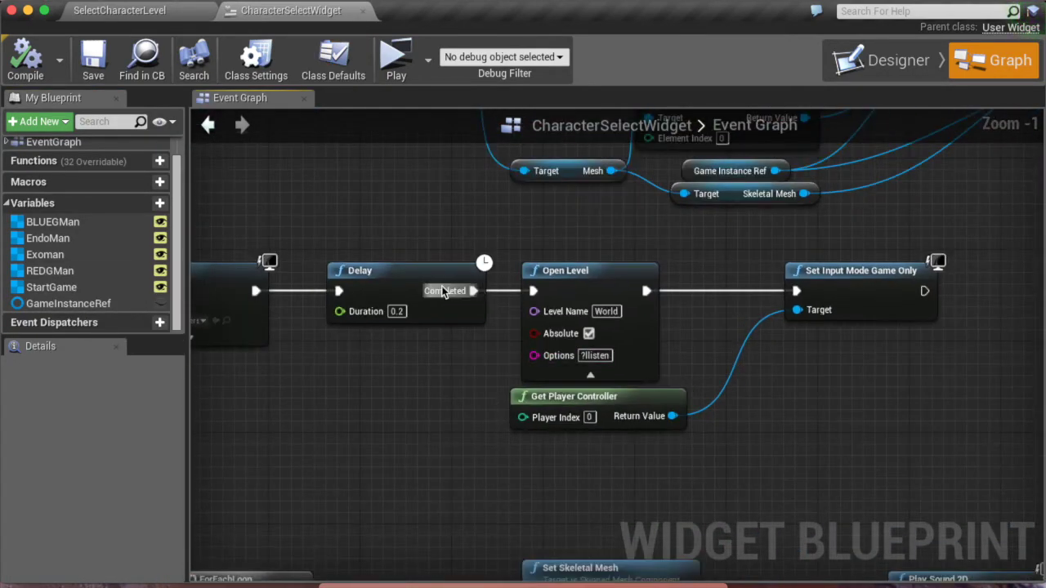
scroll(338, 334, left, 4)
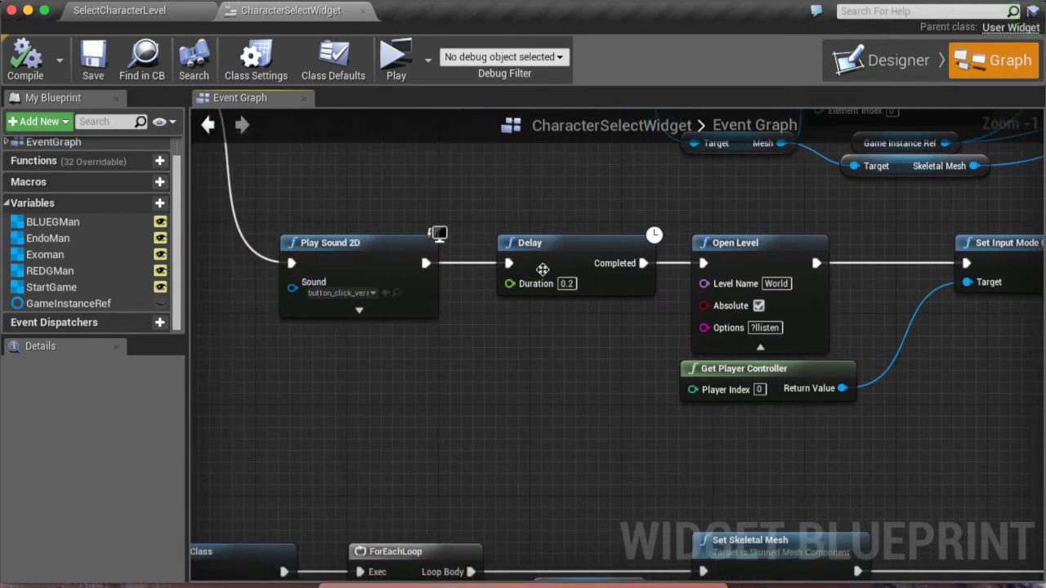
Step: Shift the Delay, Open Level, Get Player Controller and Set Input Mode Game Only nodes right to leave a gap after Play Sound 2D
right_drag(532, 264, 379, 254)
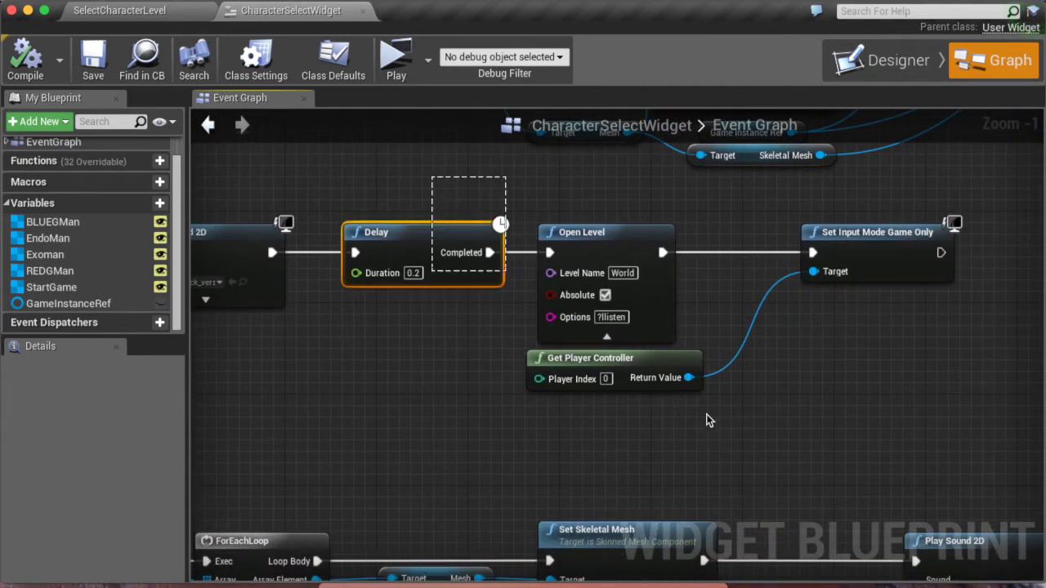
drag(709, 420, 754, 419)
drag(444, 201, 1008, 391)
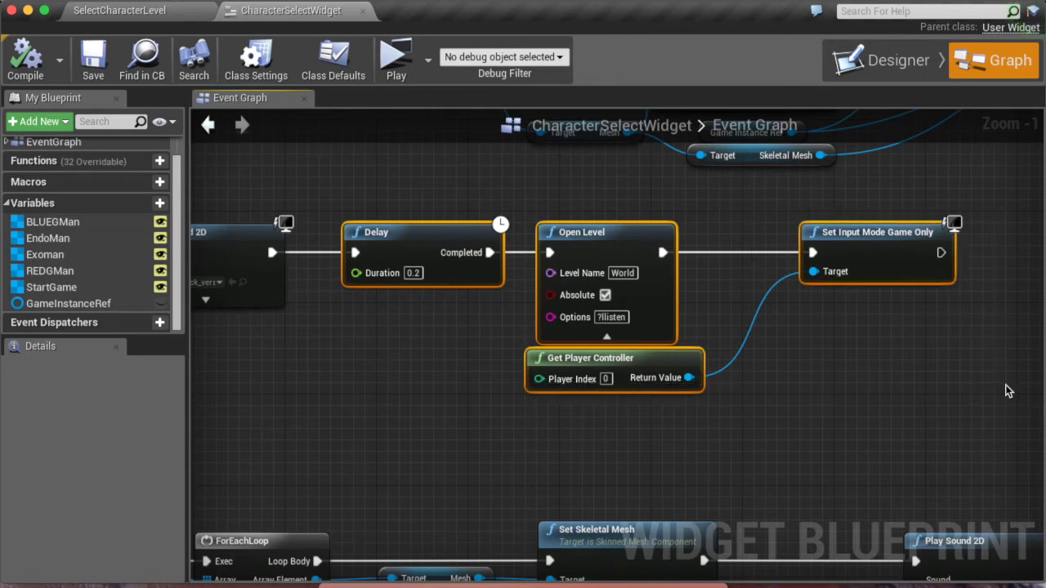
drag(548, 233, 662, 233)
key(Right)
key(Right)
key(Right)
key(Right)
key(Right)
key(Right)
key(Right)
key(Right)
key(Right)
key(Right)
key(Right)
key(Right)
key(Right)
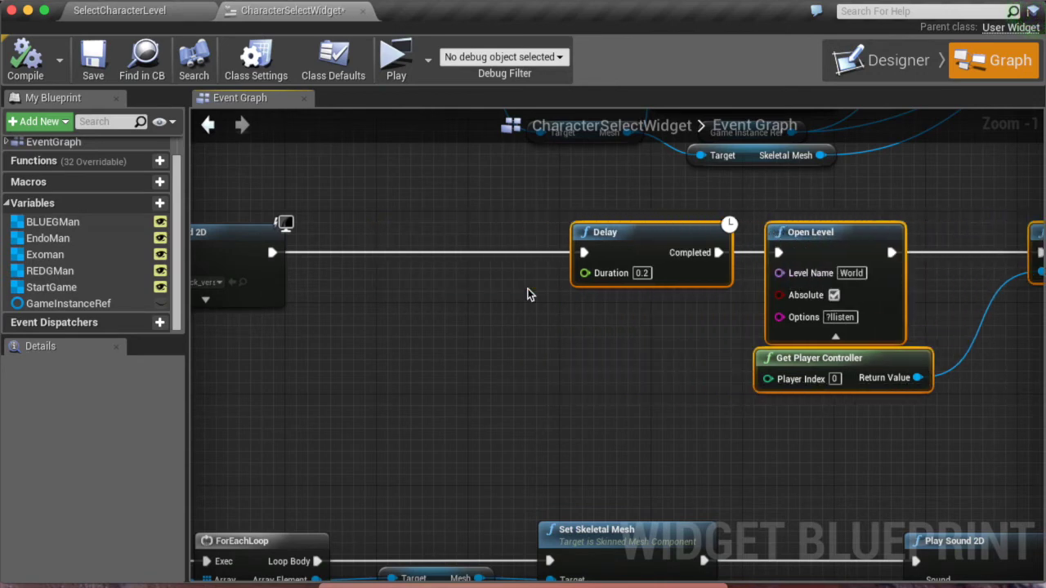
click(564, 286)
Step: Review the OnClicked (StartGame) chain from the Sequence node through Play Sound 2D, Delay and Open Level to Set Input Mode Game Only
scroll(564, 286, right, 5)
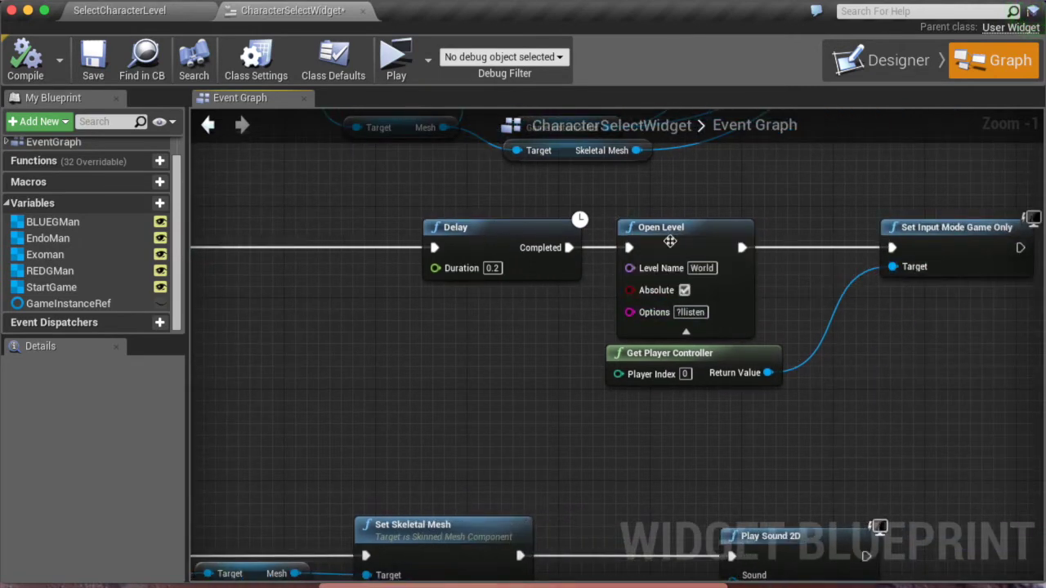
scroll(670, 246, left, 15)
scroll(670, 246, up, 4)
right_drag(670, 246, 746, 246)
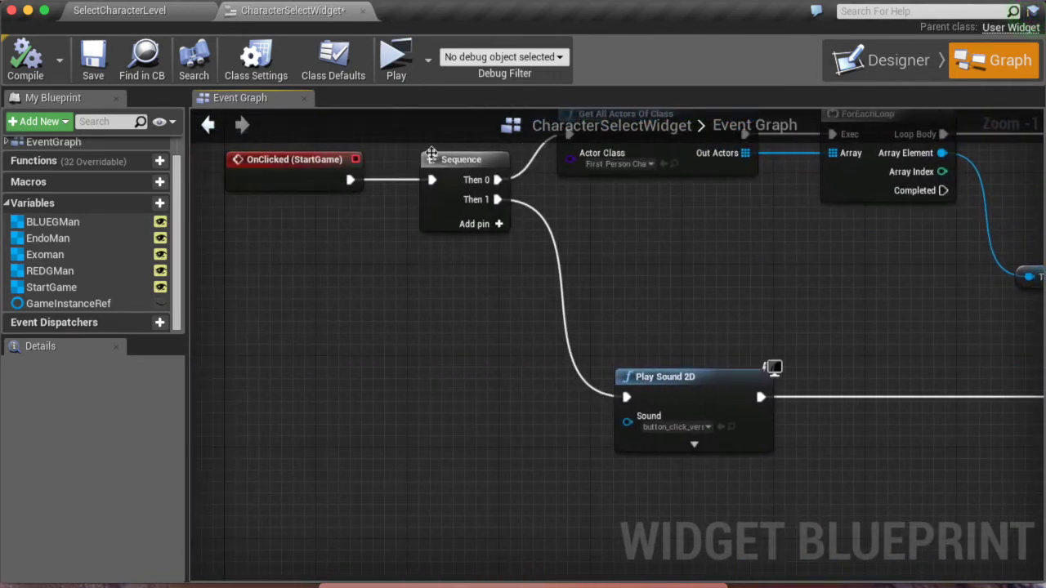
right_drag(660, 376, 308, 360)
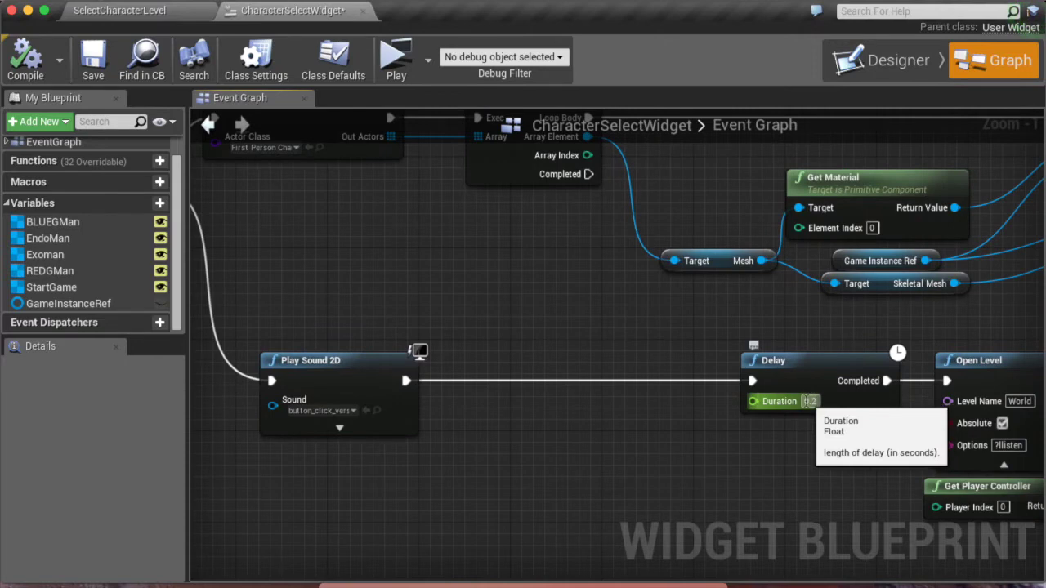
scroll(841, 399, right, 1)
right_drag(842, 399, 738, 417)
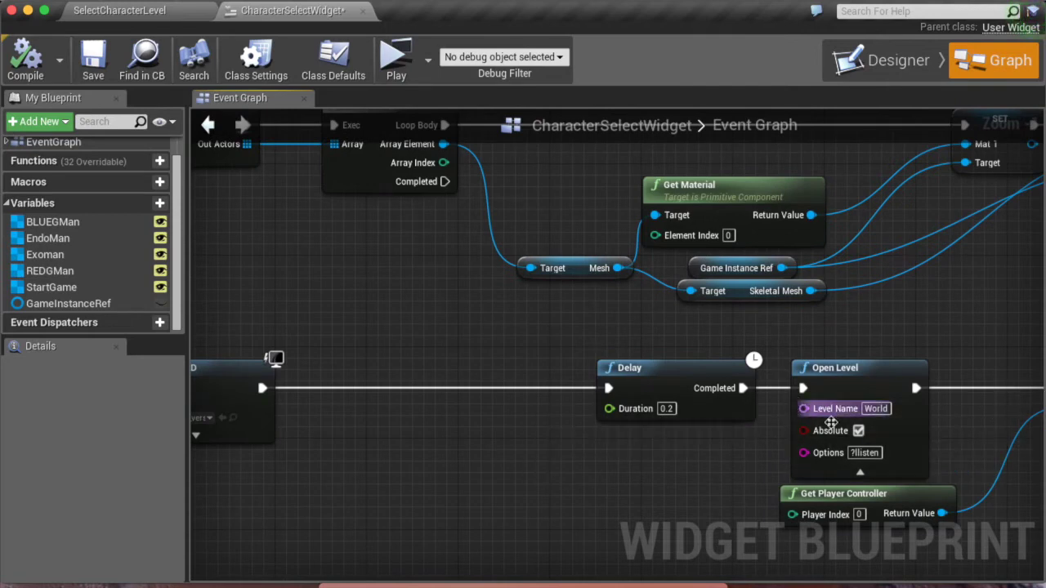
right_drag(831, 421, 752, 393)
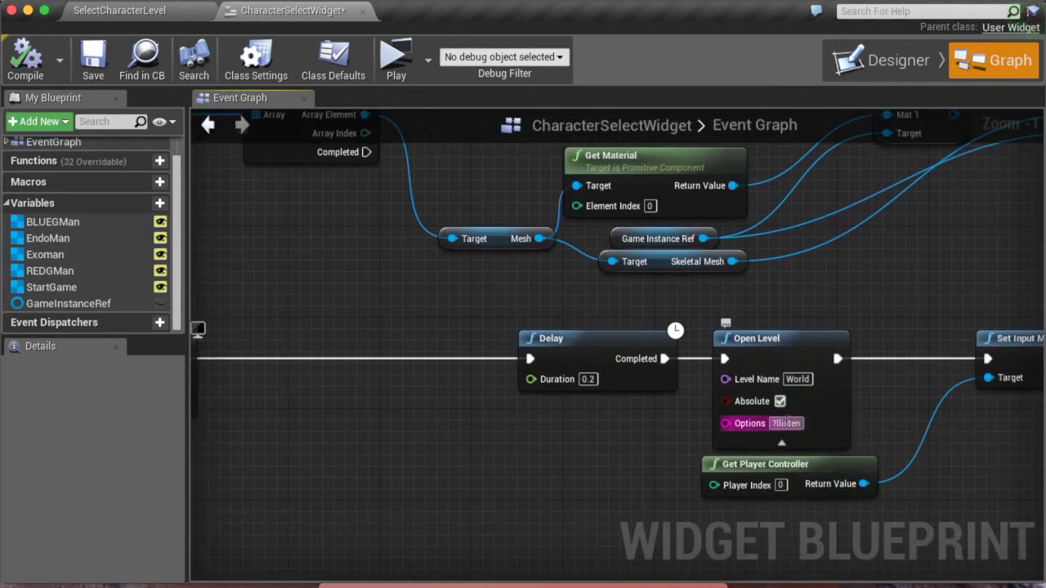
right_drag(786, 423, 741, 384)
right_drag(851, 389, 721, 378)
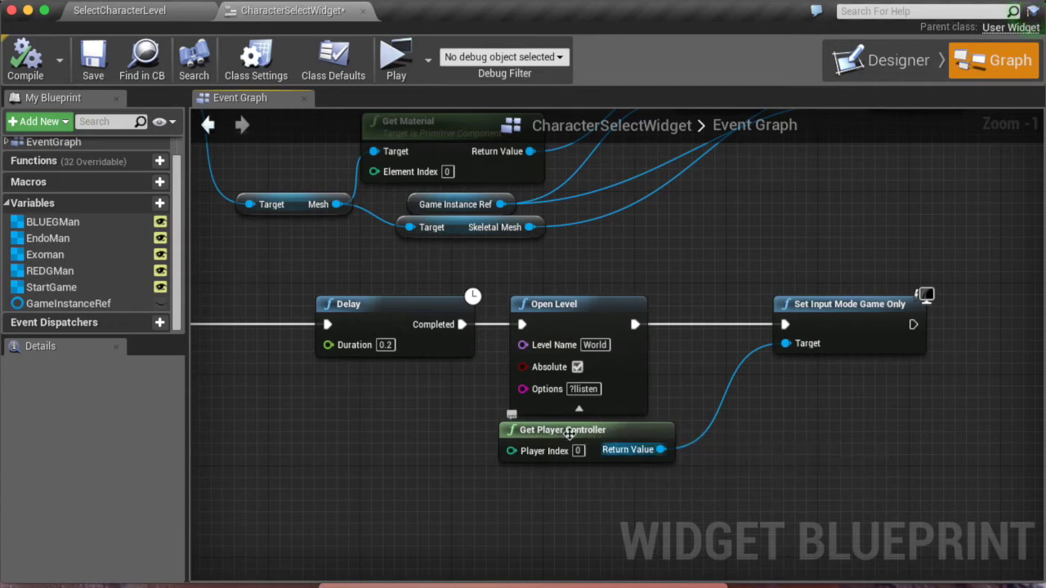
right_drag(496, 389, 486, 363)
Step: Add a Create Widget node from the execution output of Play Sound 2D
drag(481, 340, 594, 344)
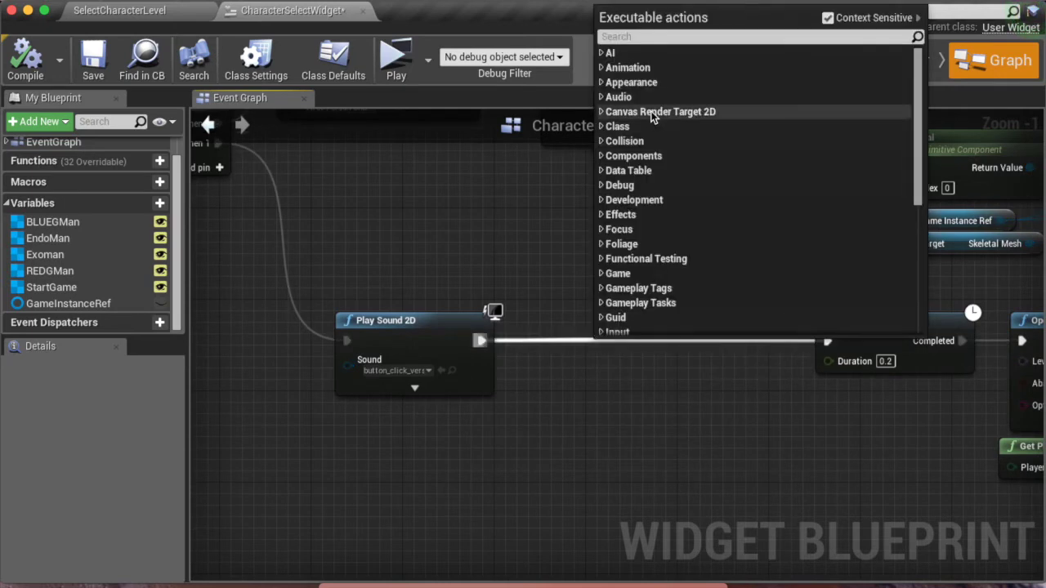
text(create)
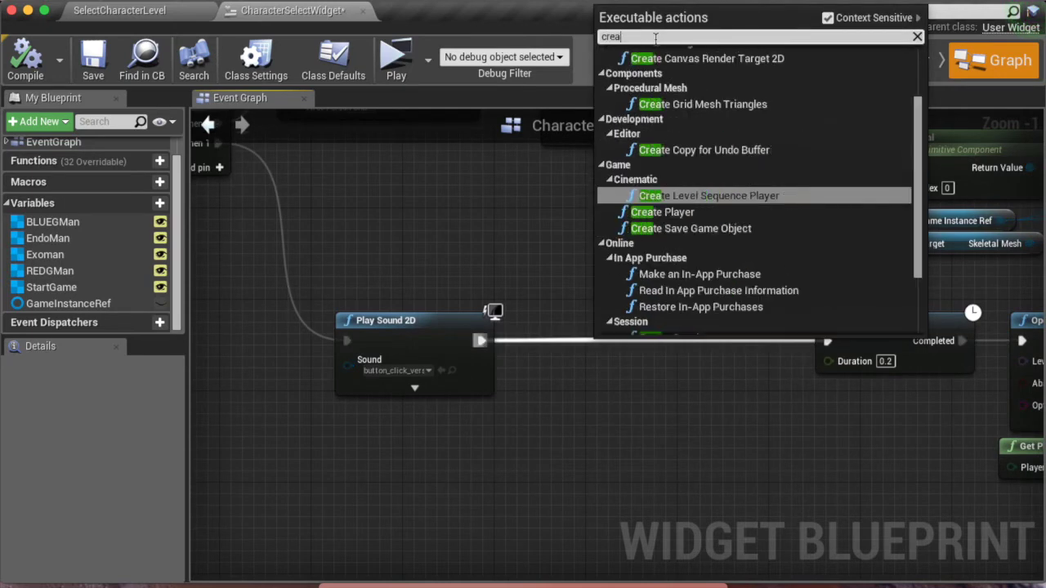
key(Down)
key(Down)
key(Down)
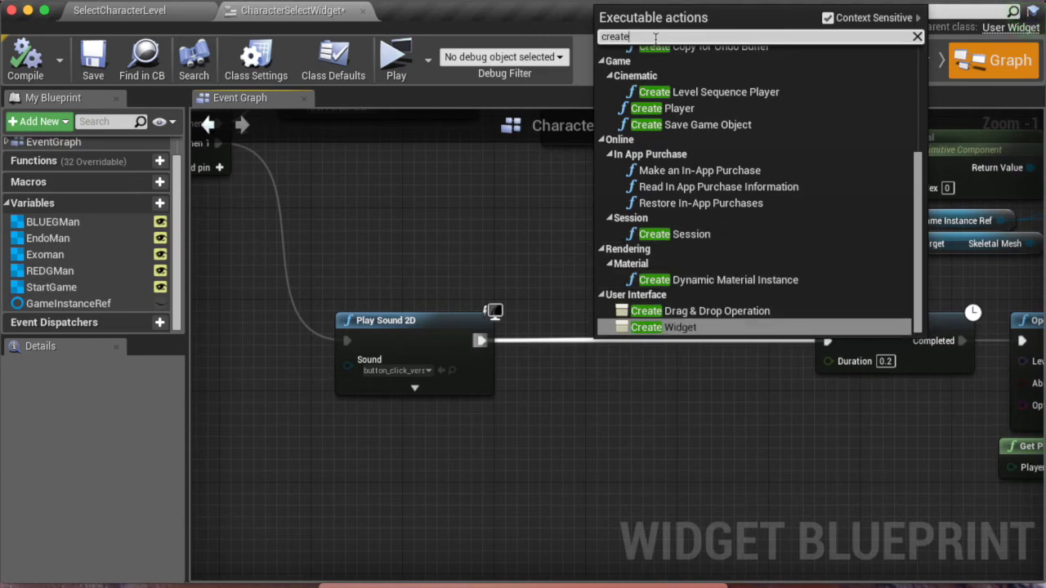
key(Return)
Step: Move the Delay and its following nodes clear of the new widget construction node, and line that node up with Play Sound 2D
right_drag(695, 289, 328, 288)
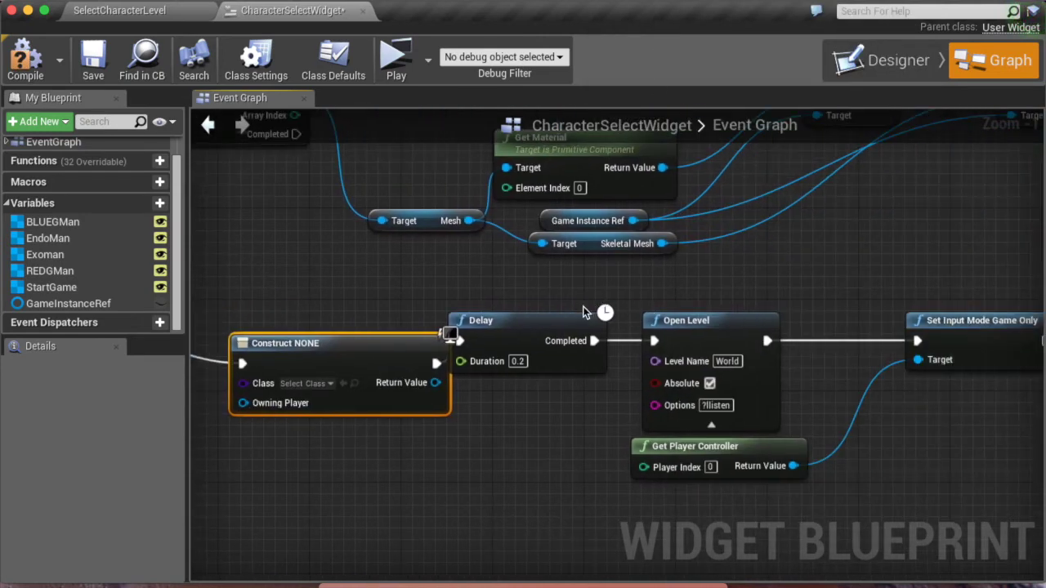
drag(585, 307, 975, 472)
drag(1023, 358, 1044, 394)
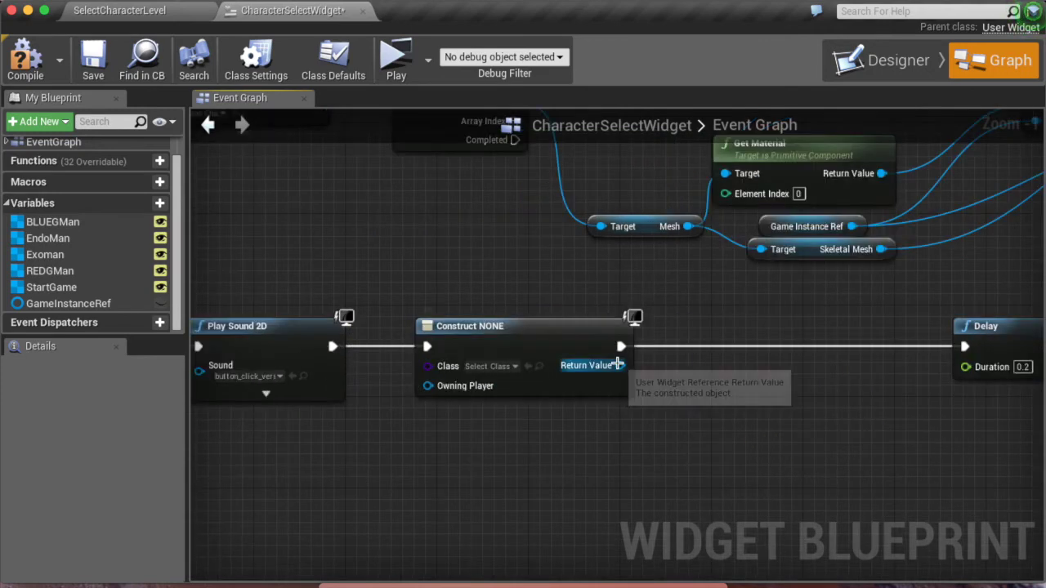
Step: Promote the construction node's Return Value to a variable named LoadingScreenReference
right_click(618, 368)
click(646, 386)
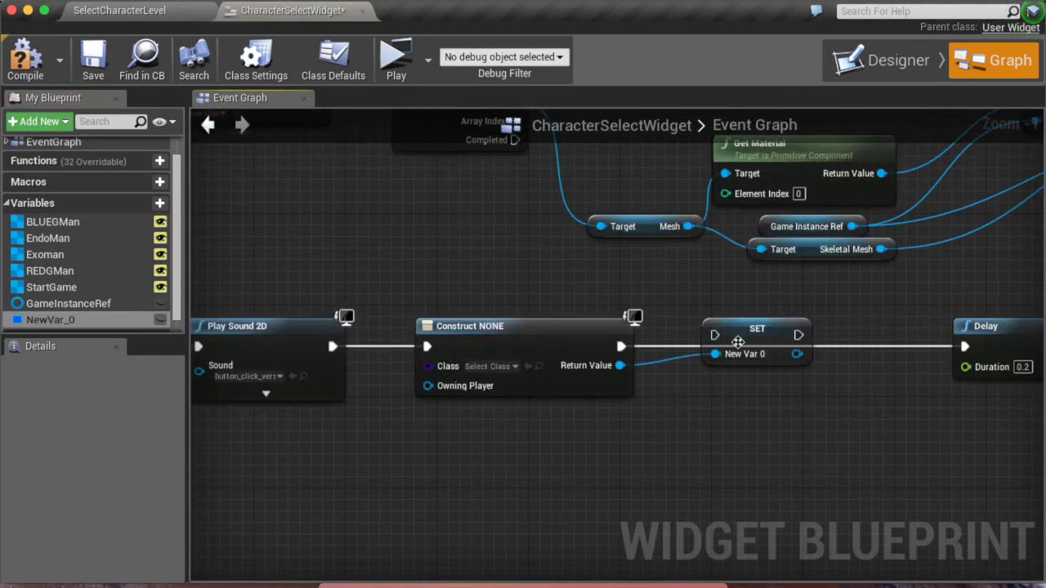
double_click(49, 319)
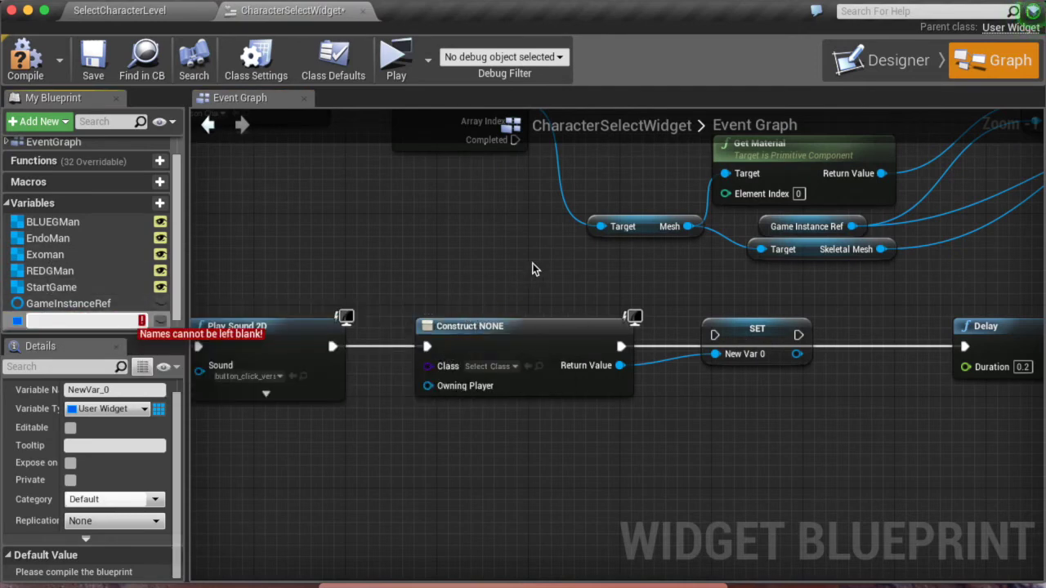
text(Lo)
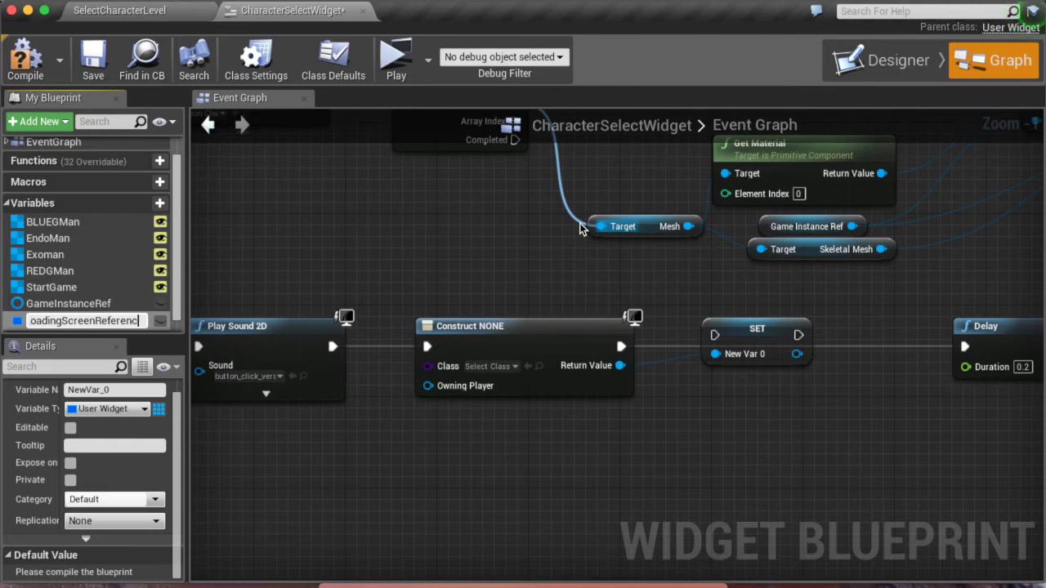
key(Return)
Step: Wire the Loading Screen Reference SET node between the widget construction node and Delay, and align it with the execution line
right_drag(753, 355, 639, 328)
drag(659, 308, 504, 321)
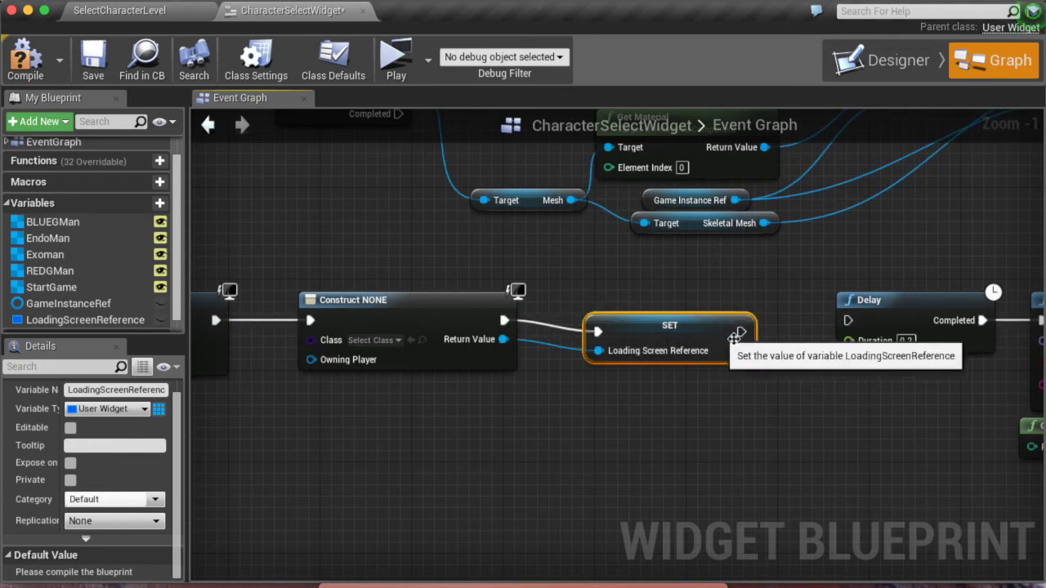
drag(741, 331, 848, 321)
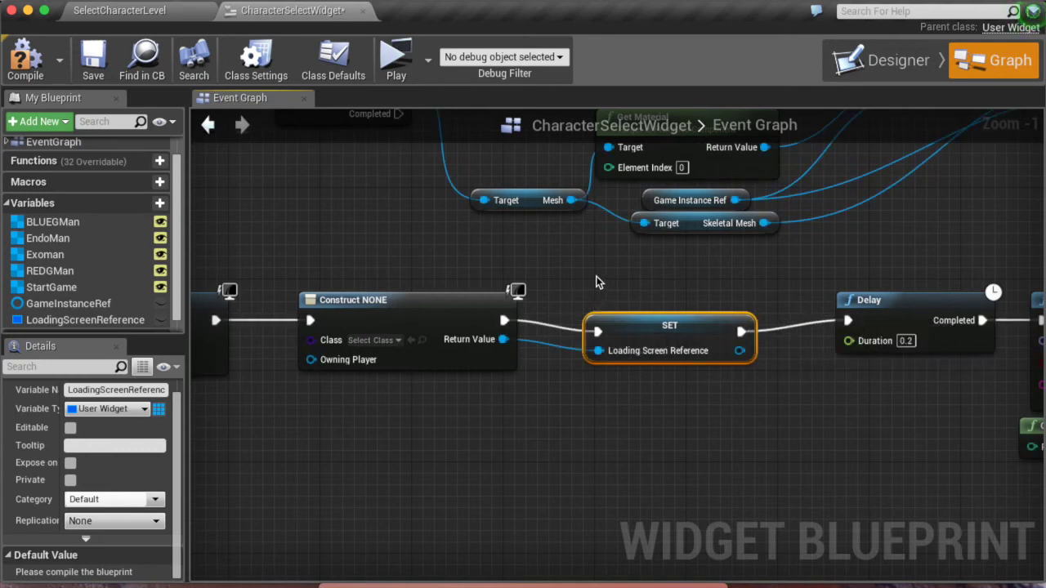
drag(658, 342, 659, 329)
Step: Move the Delay, Open Level, Get Player Controller and Set Input Mode Game Only nodes right to make room after the SET node
scroll(657, 334, right, 5)
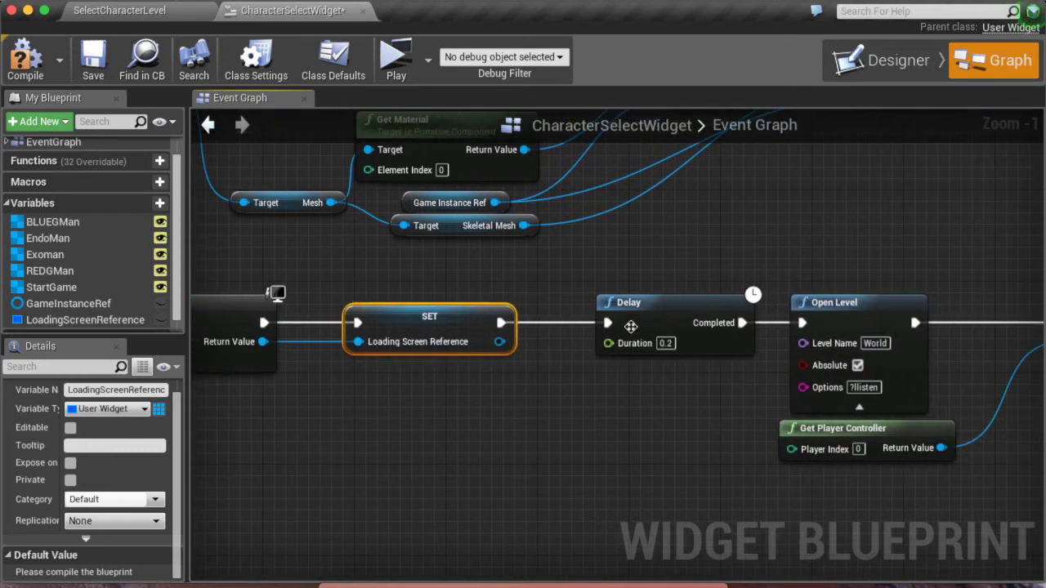
click(631, 328)
drag(935, 407, 1037, 482)
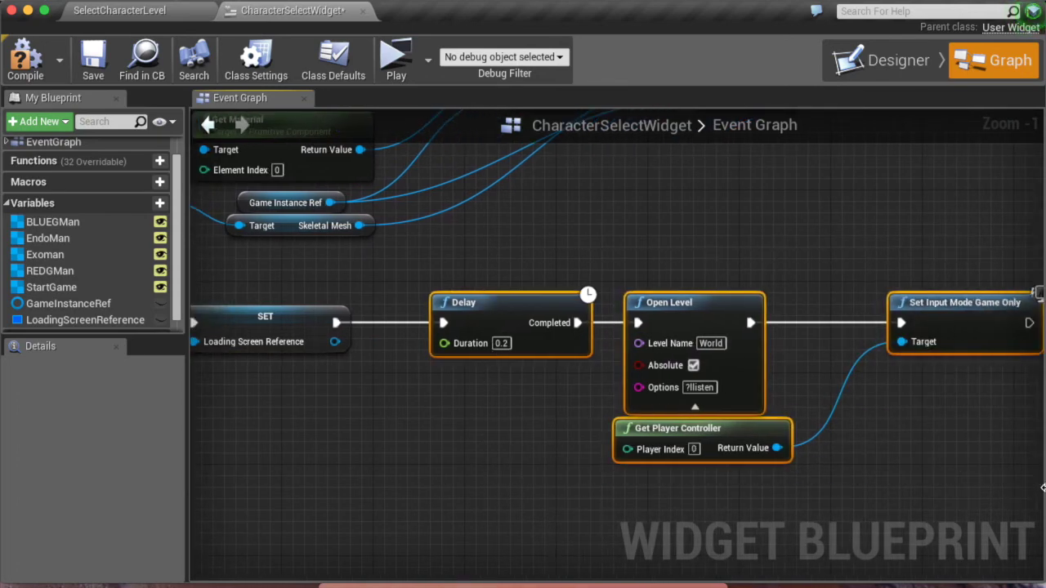
drag(739, 440, 807, 440)
key(Right)
key(Right)
key(Right)
key(Right)
key(Right)
key(Right)
key(Right)
key(Right)
key(Right)
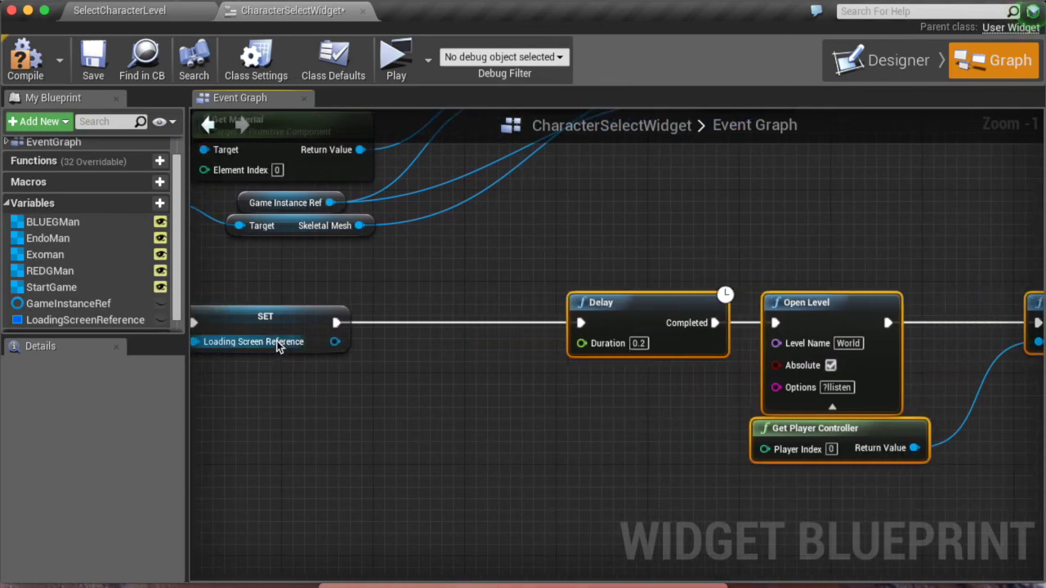
key(Right)
key(Right)
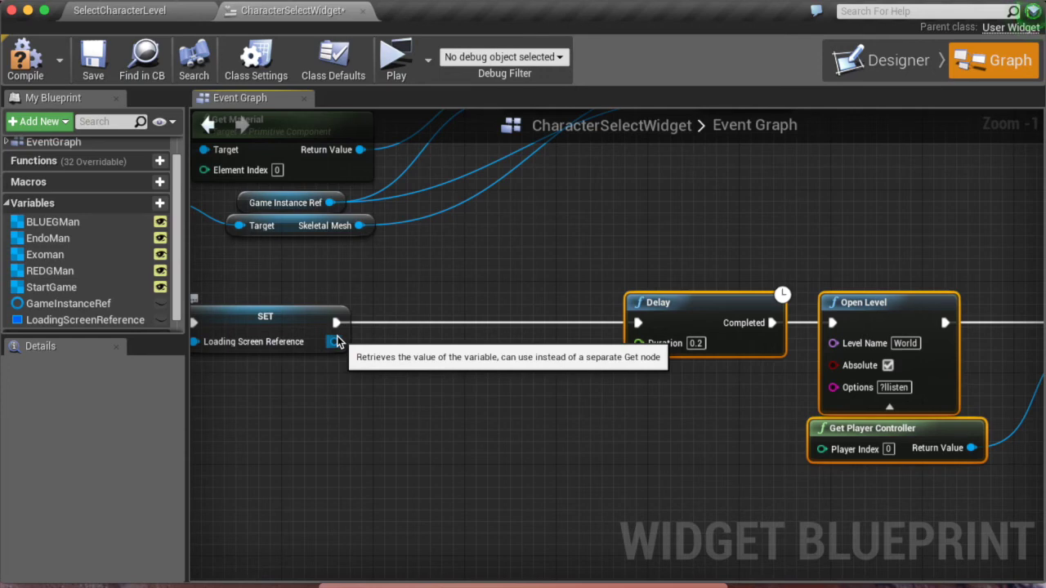
Step: Add an Add to Viewport node targeting the SET node's Loading Screen Reference output and wire its execution between SET and Delay
drag(334, 341, 459, 346)
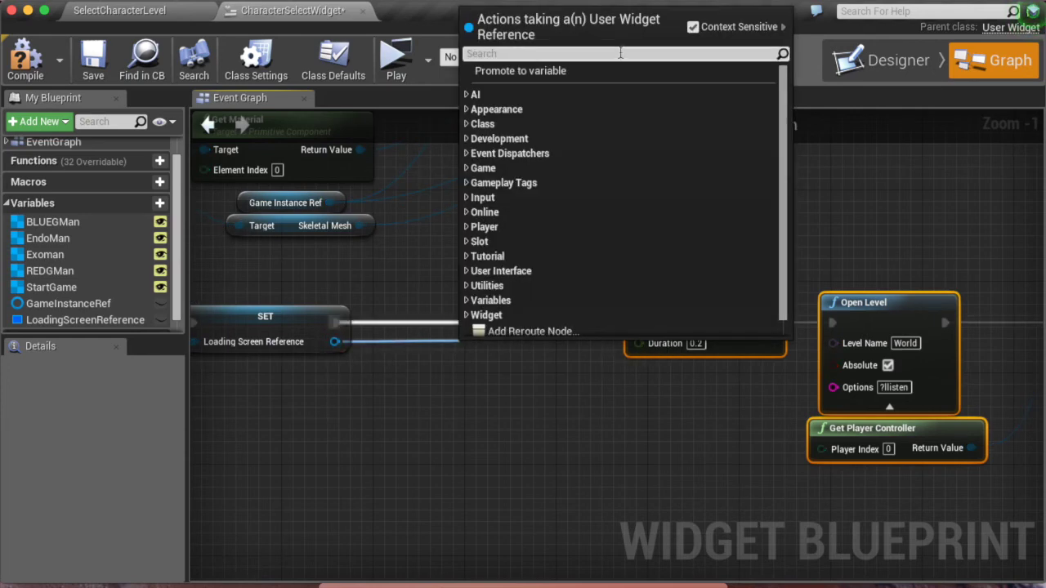
text(add to)
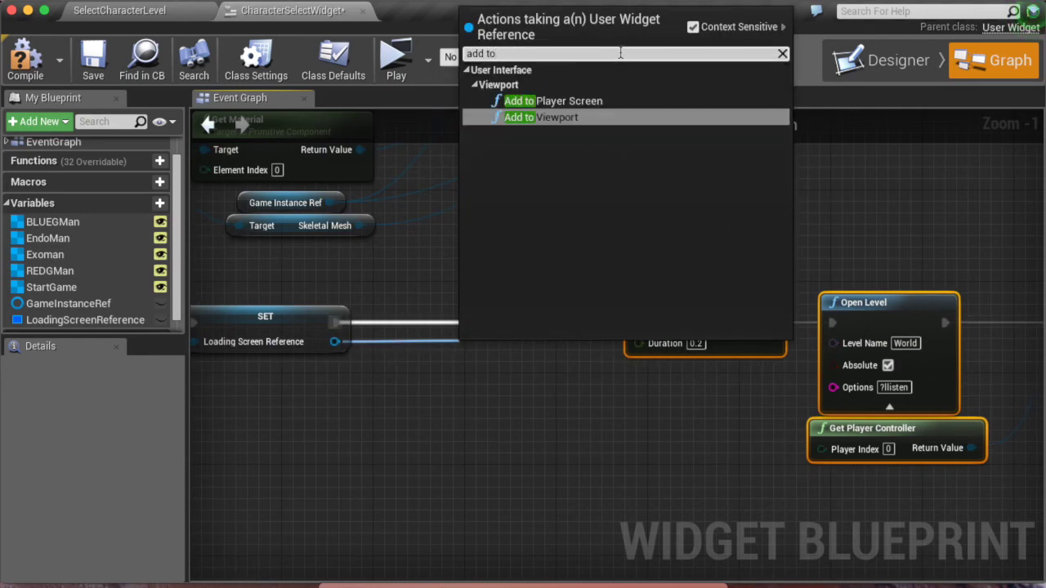
key(Return)
drag(526, 355, 436, 321)
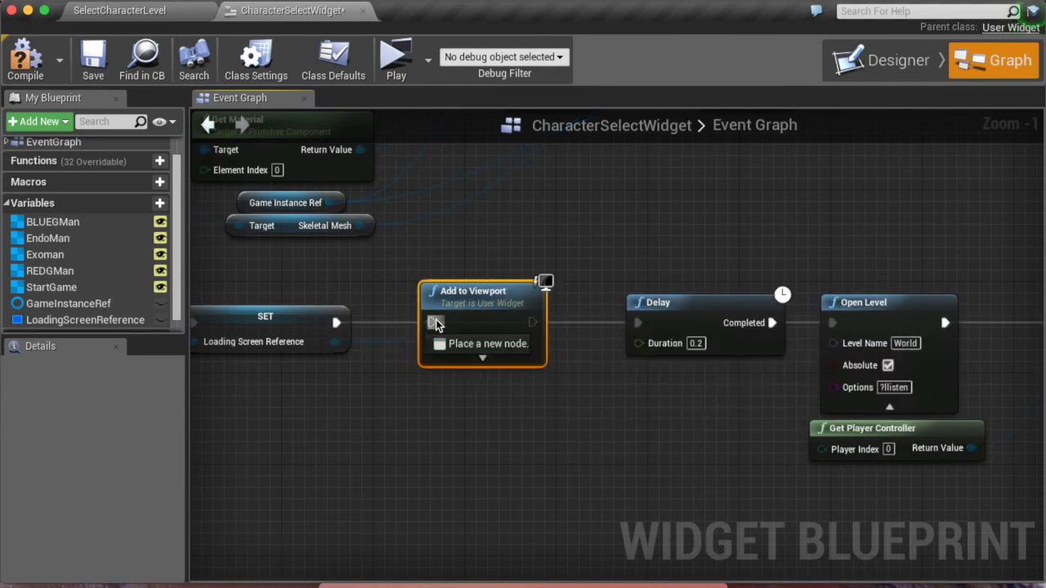
drag(341, 327, 337, 323)
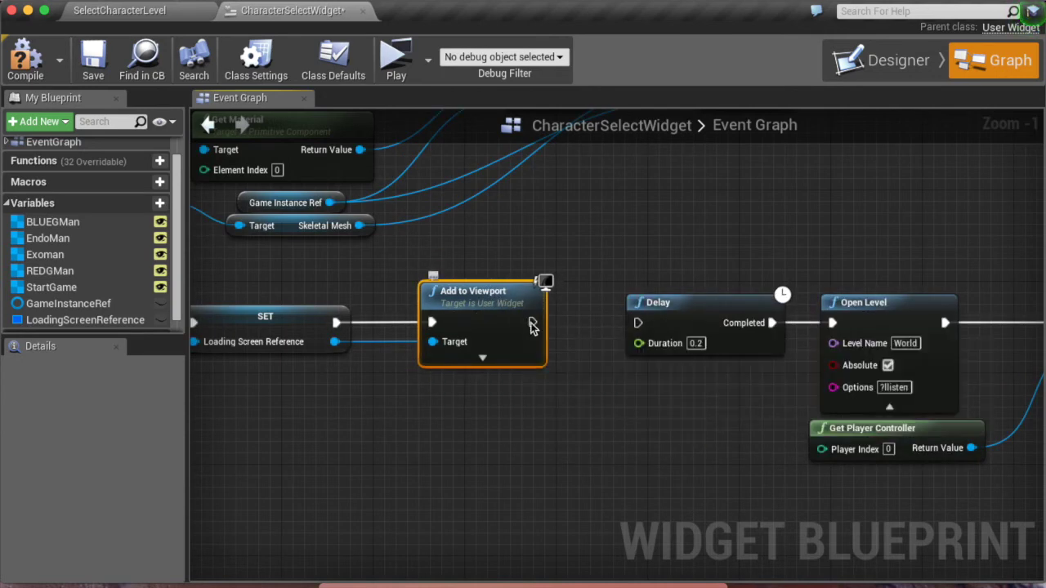
drag(533, 325, 638, 323)
click(510, 358)
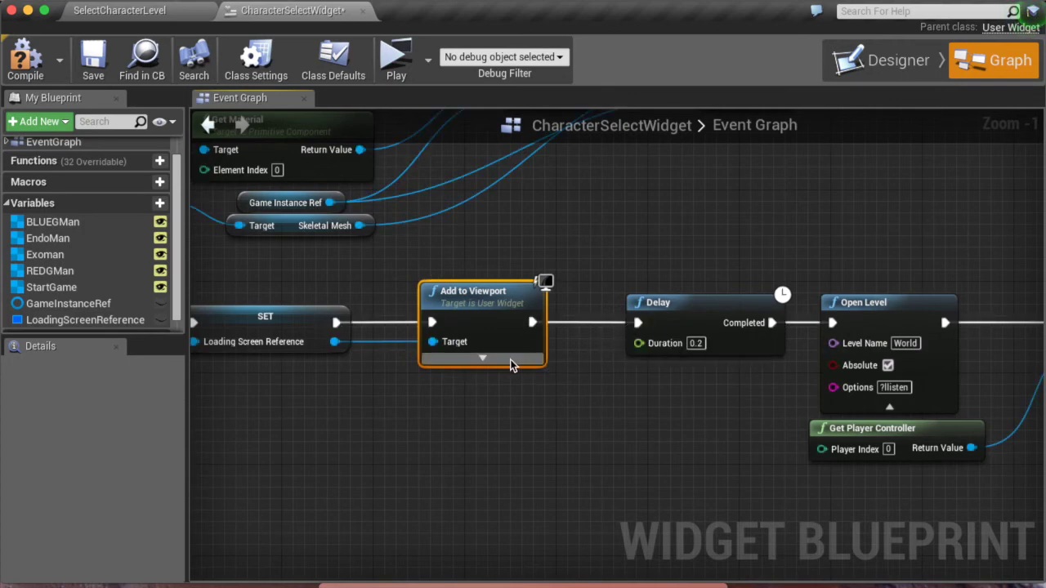
Step: Close the compiler results, set the widget construction node's Class to LoadingScreen, and recompile the blueprint
scroll(502, 460, down, 3)
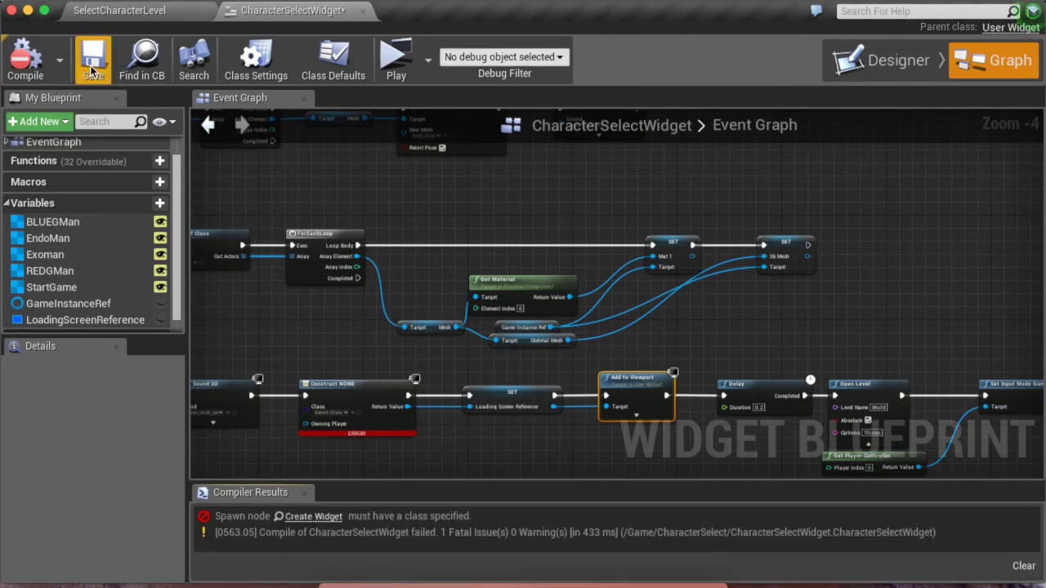
scroll(269, 306, up, 4)
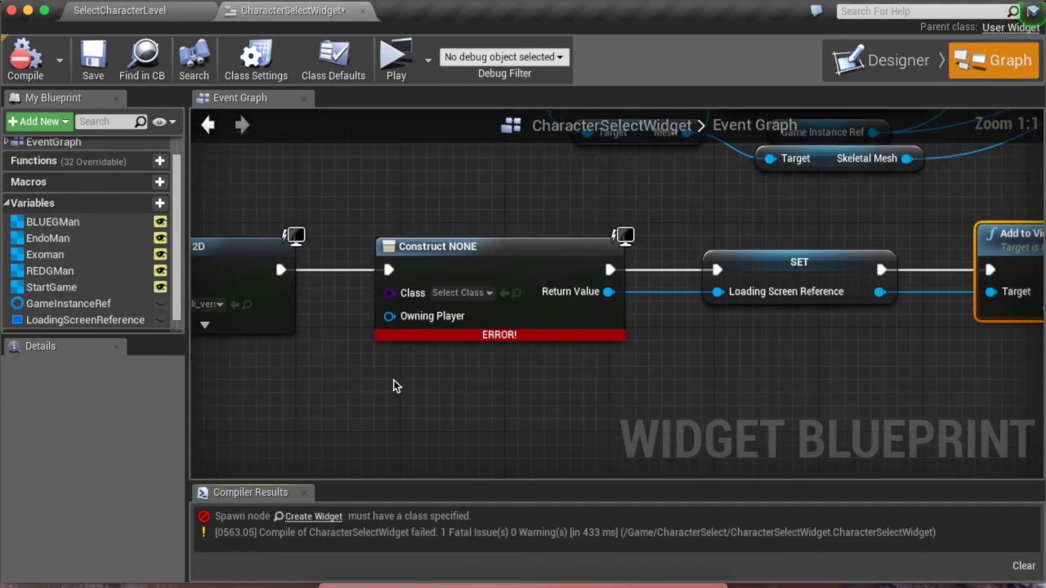
click(304, 493)
click(482, 292)
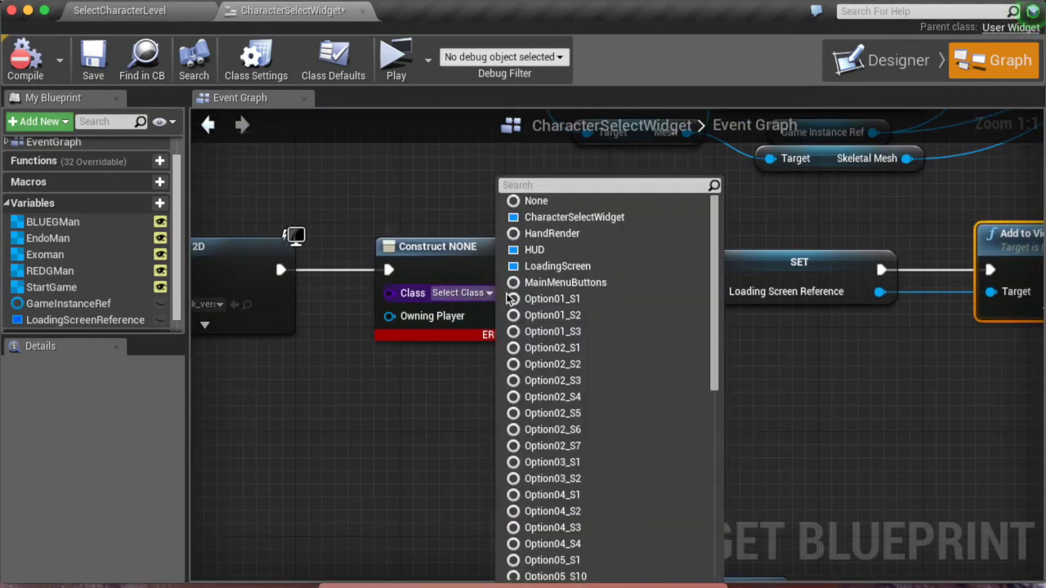
click(549, 266)
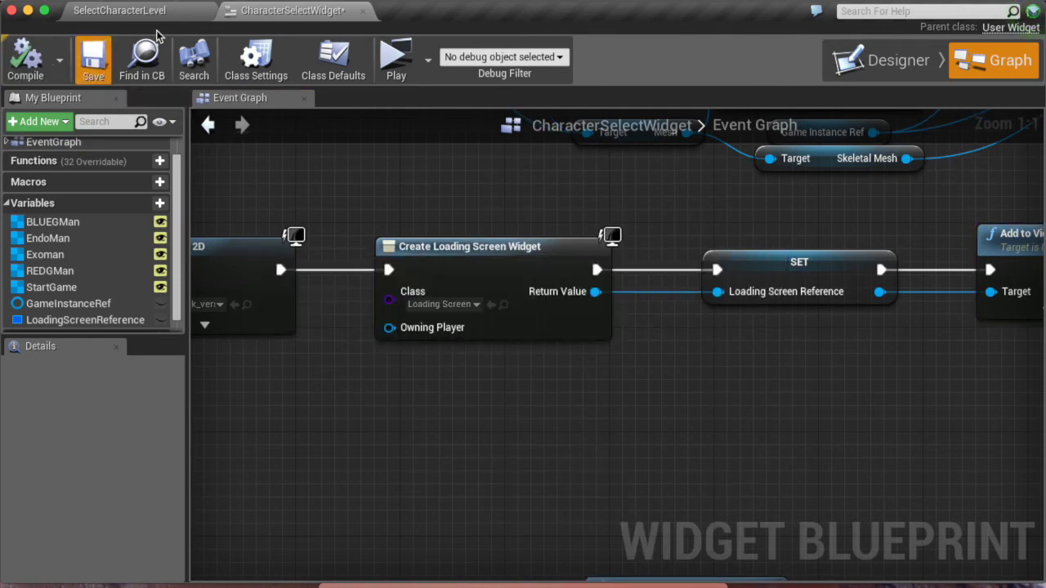
Step: Run the game preview, try the EndoMan and BLUEGMan character options, and start the game to test the loading screen
click(396, 59)
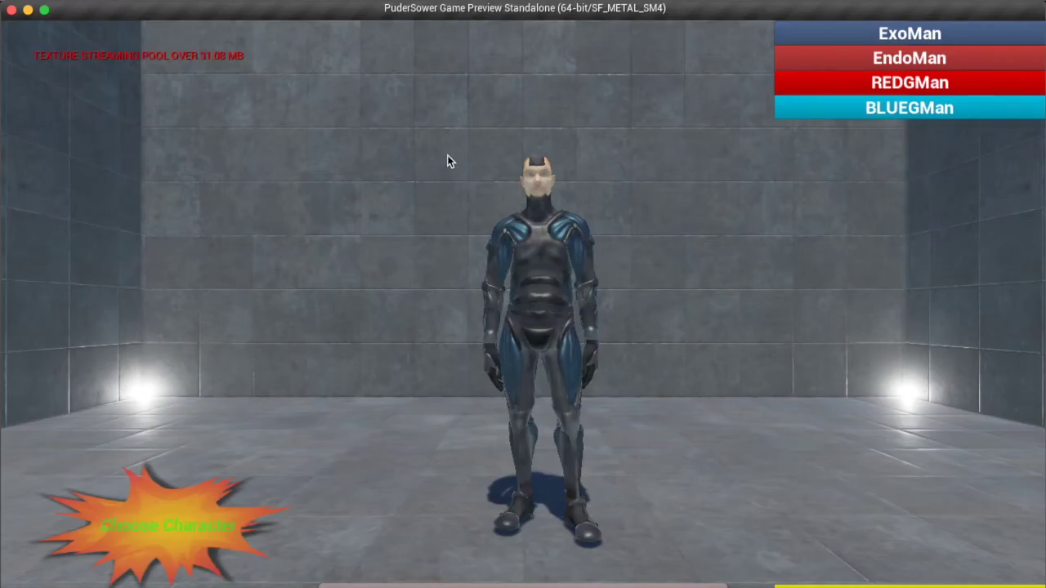
click(810, 62)
click(807, 113)
click(809, 62)
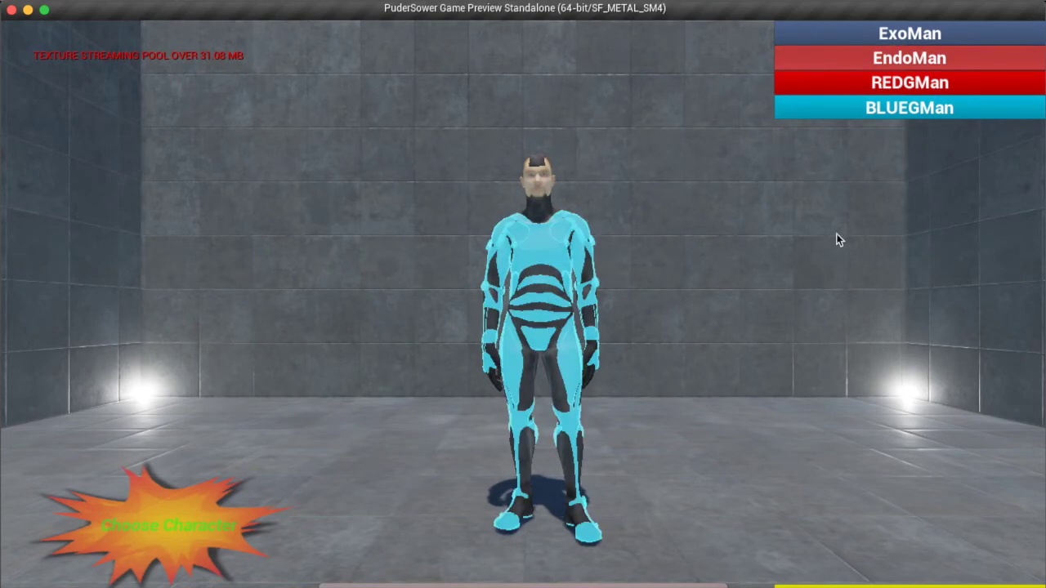
click(809, 586)
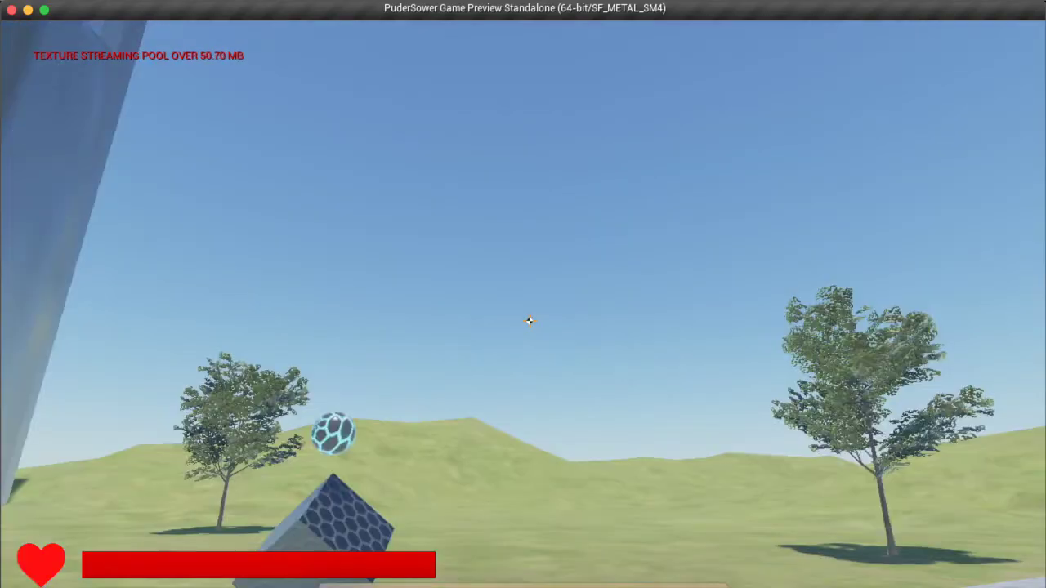
Step: Walk through the World level in the preview, past the hexagon-patterned cubes and along the road into the city street
key(w)
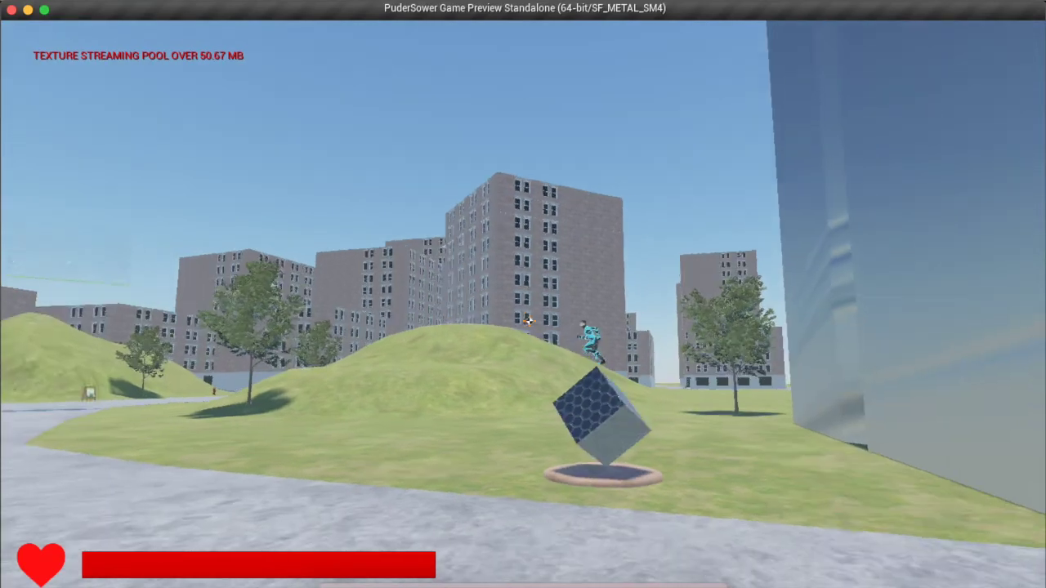
key(w)
key(w)
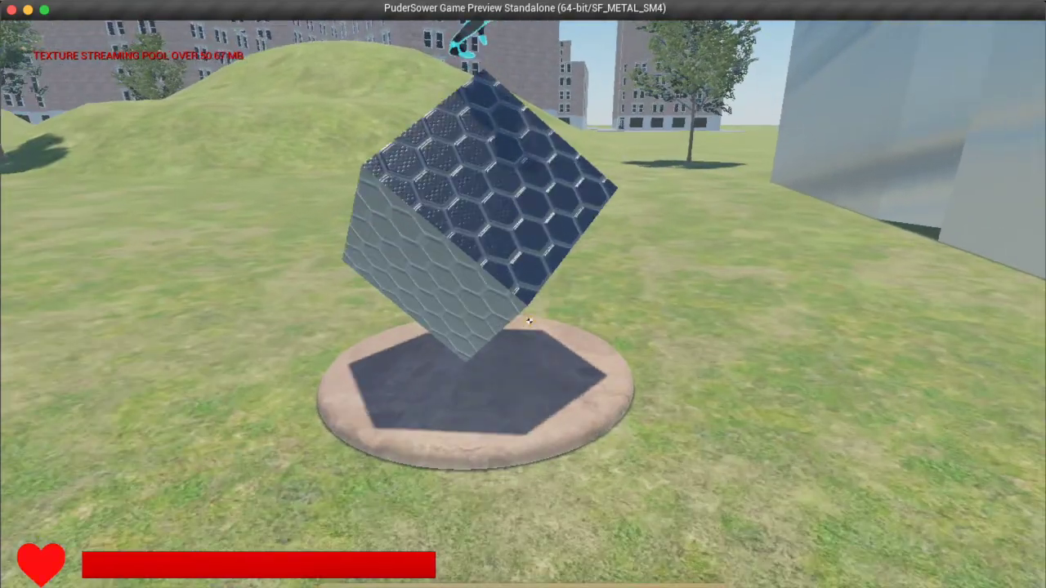
key(w)
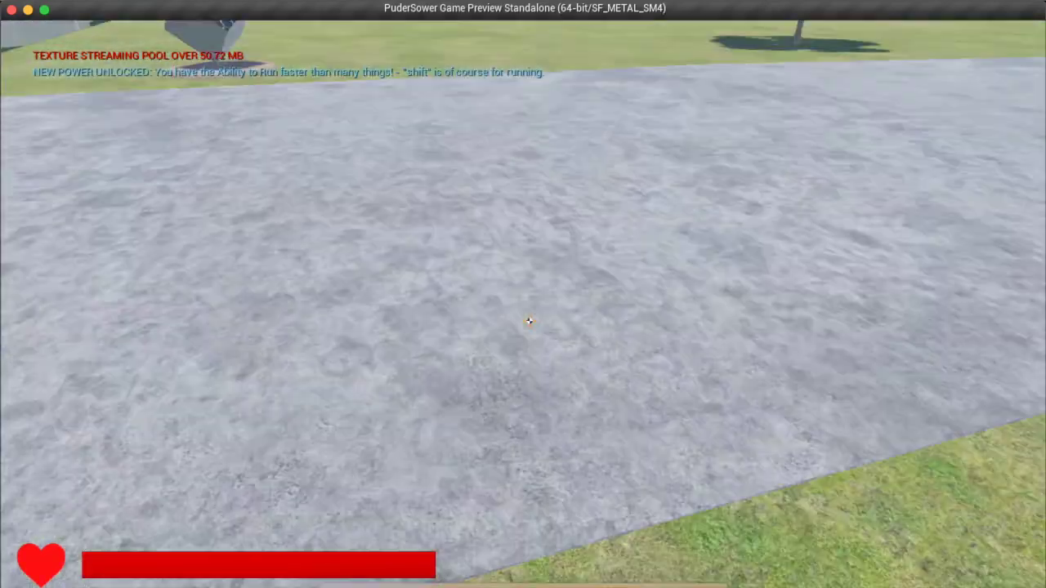
key(w)
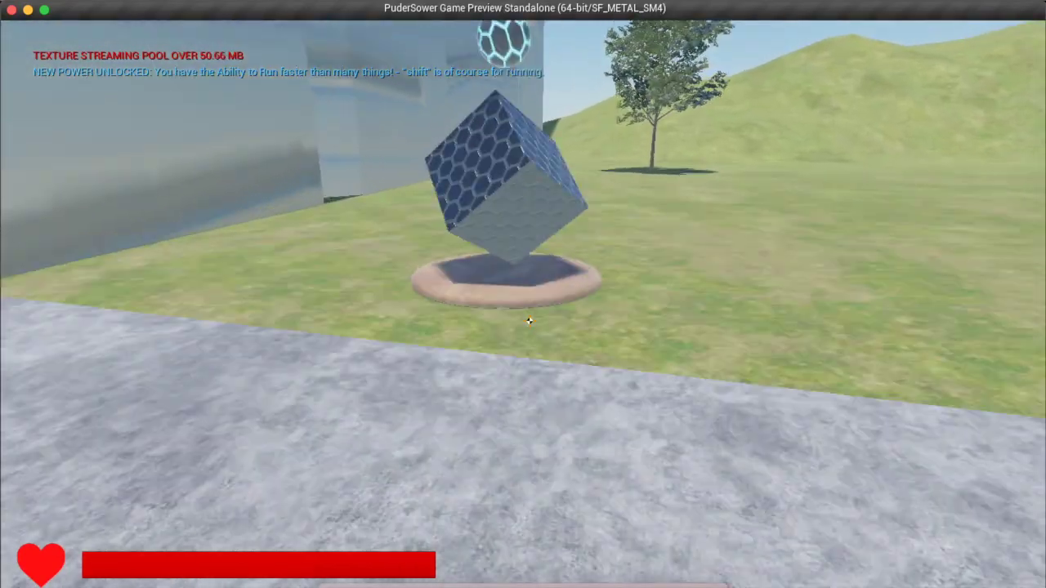
key(w)
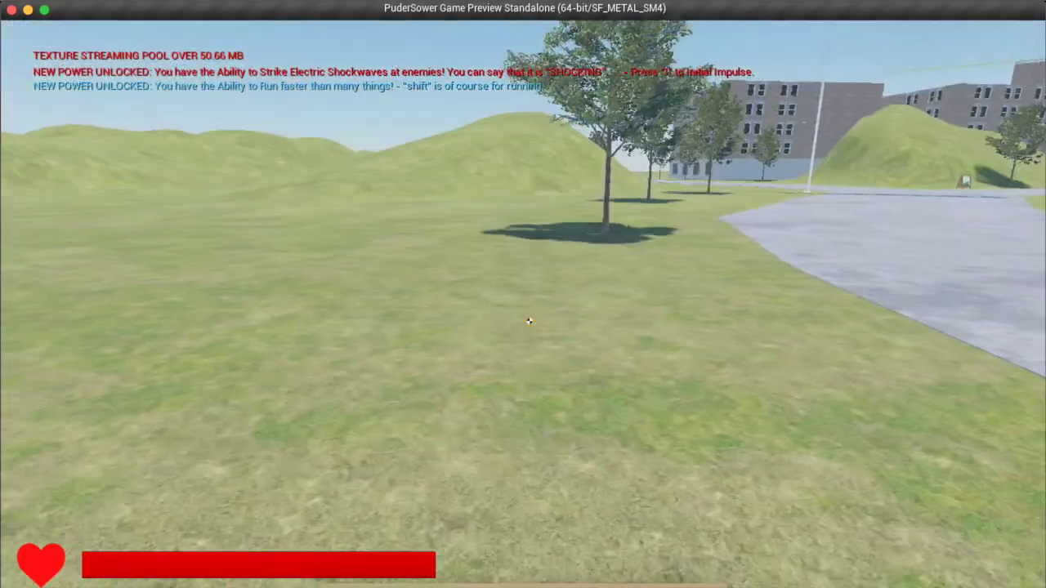
key(w)
key(w)
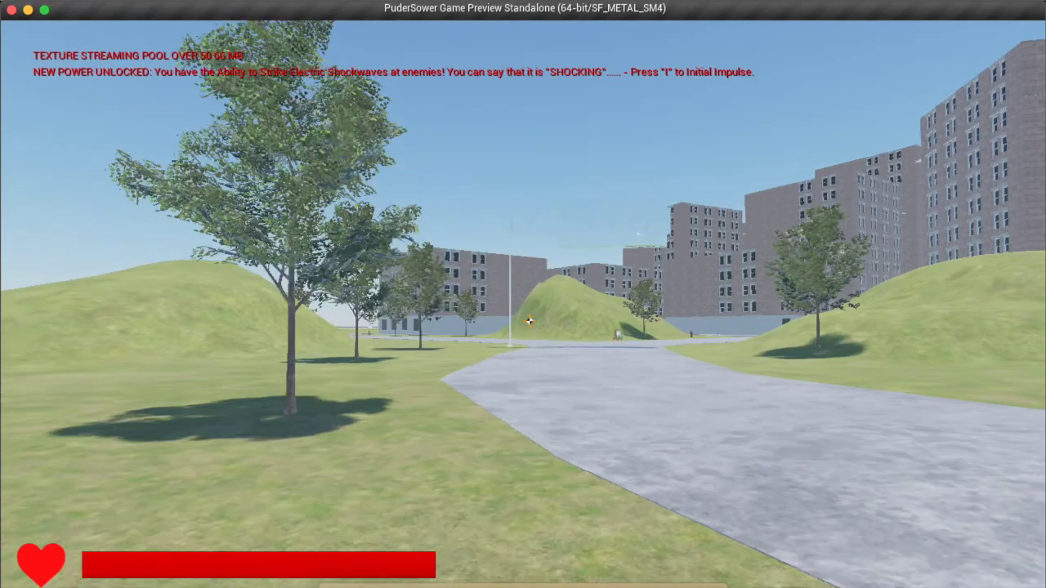
key(w)
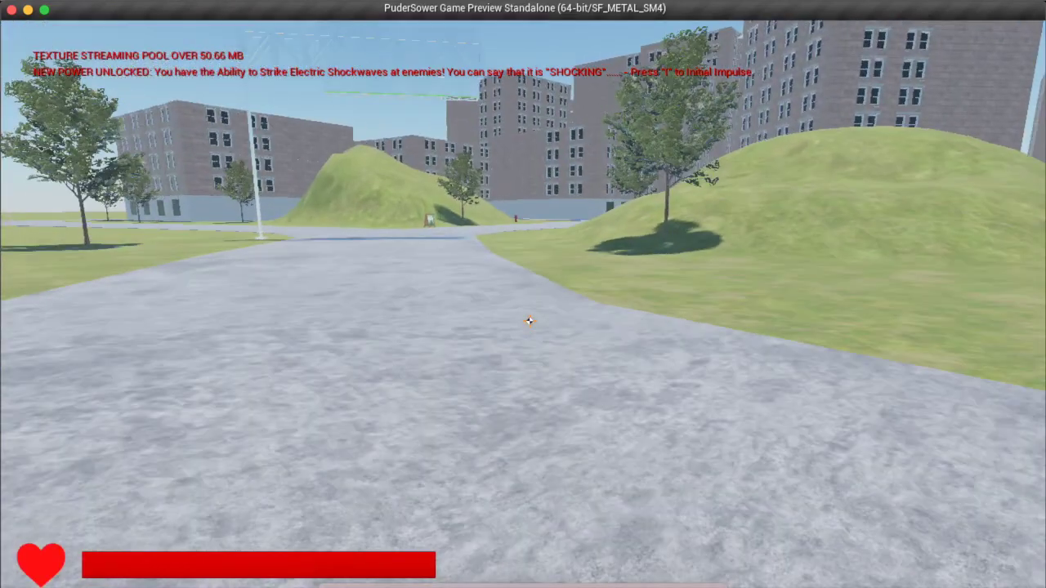
key(w)
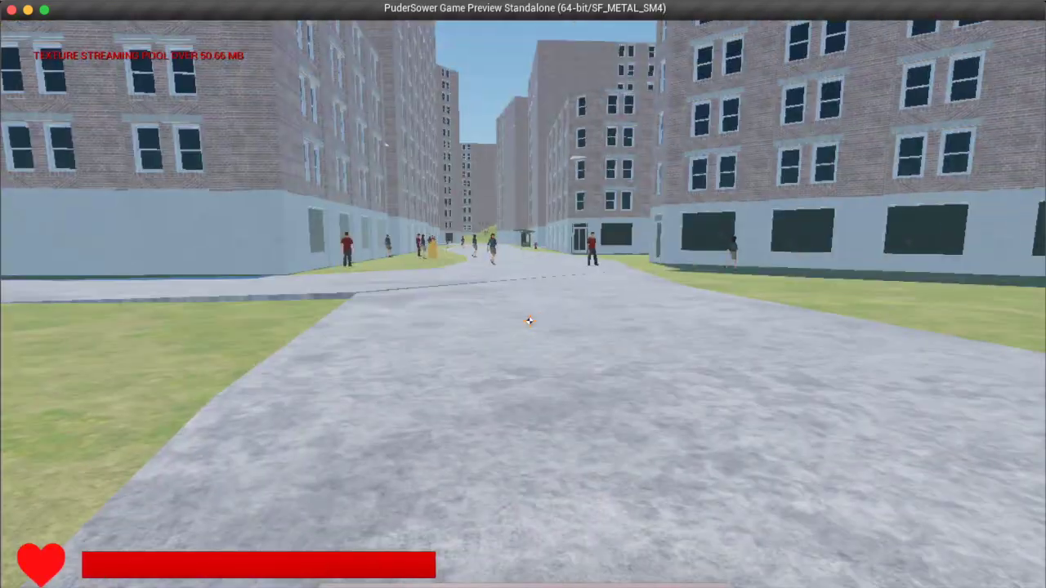
key(w)
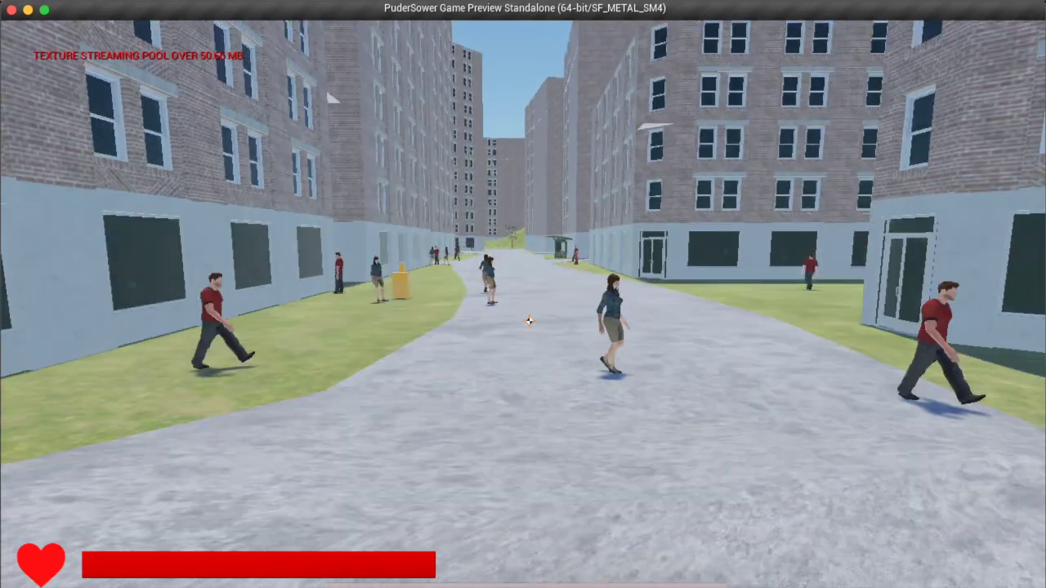